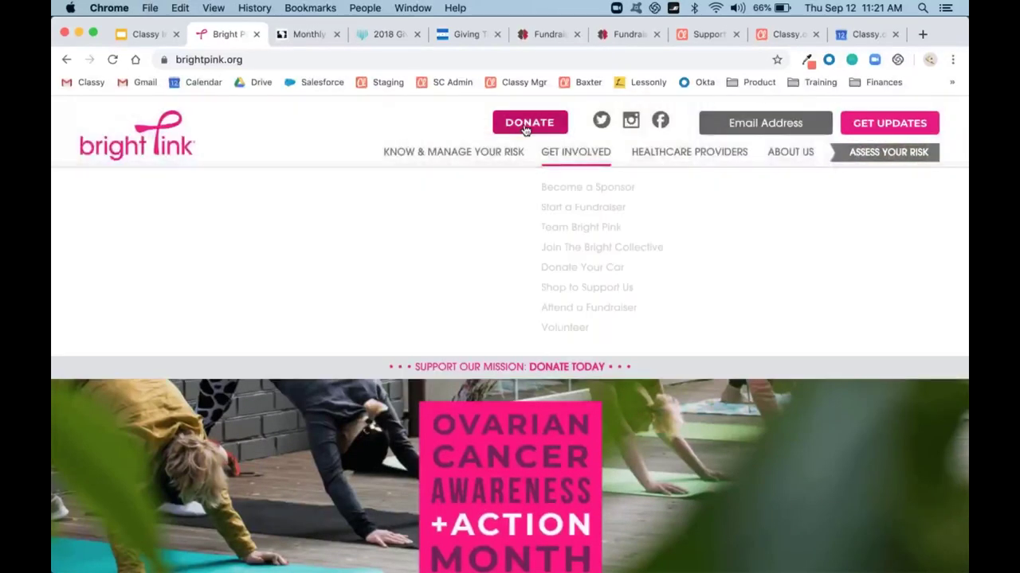
Open the donation checkout page from the Bright Pink website and check its web address.
{"action": "left_click", "coordinate": [529, 122]}
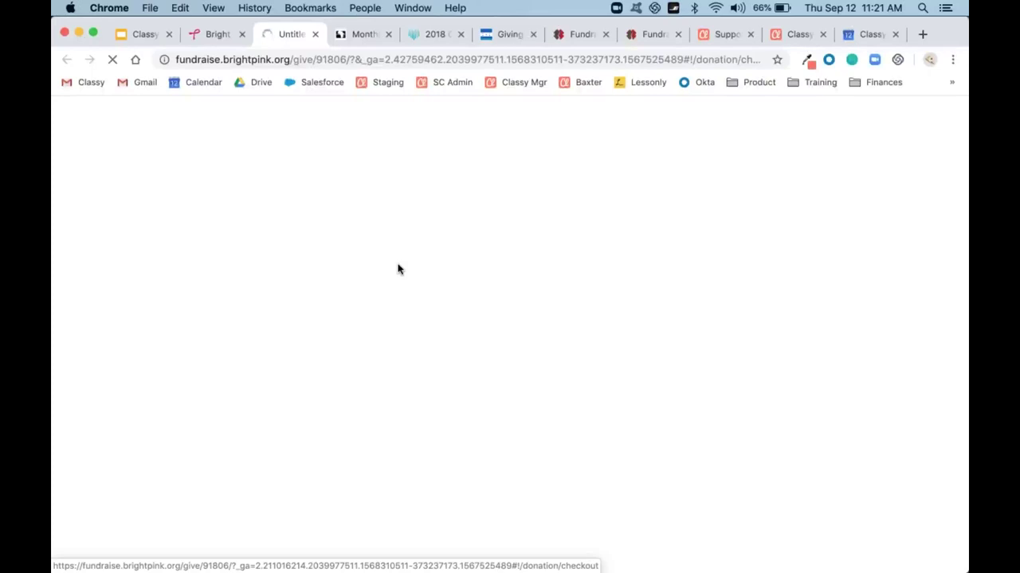
{"action": "left_click", "coordinate": [347, 60]}
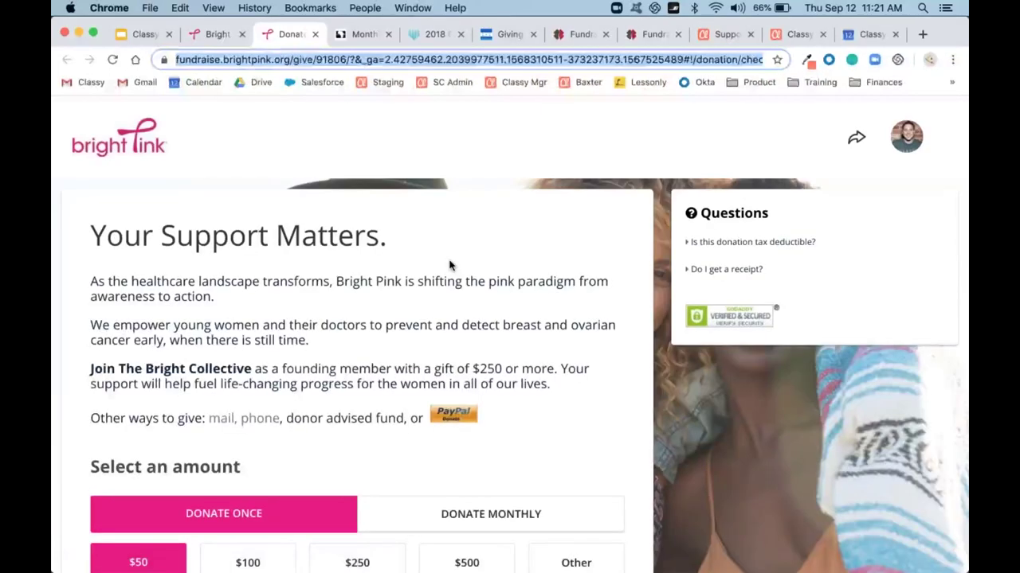
{"action": "left_click", "coordinate": [450, 265]}
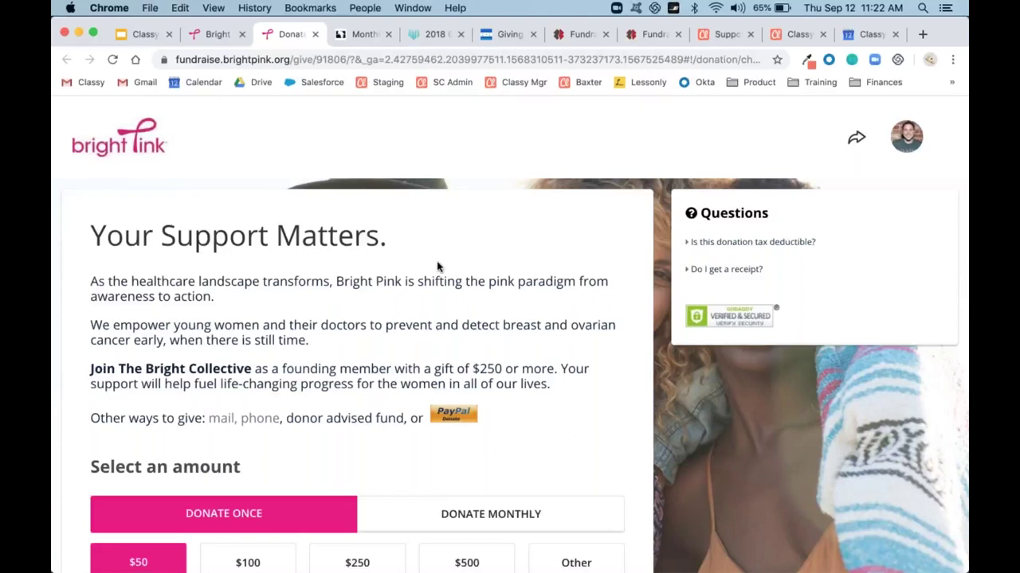
Choose a custom one-time donation amount of $50 on the Bright Pink checkout form.
{"action": "scroll", "coordinate": [326, 298], "scroll_direction": "down", "scroll_amount": 5}
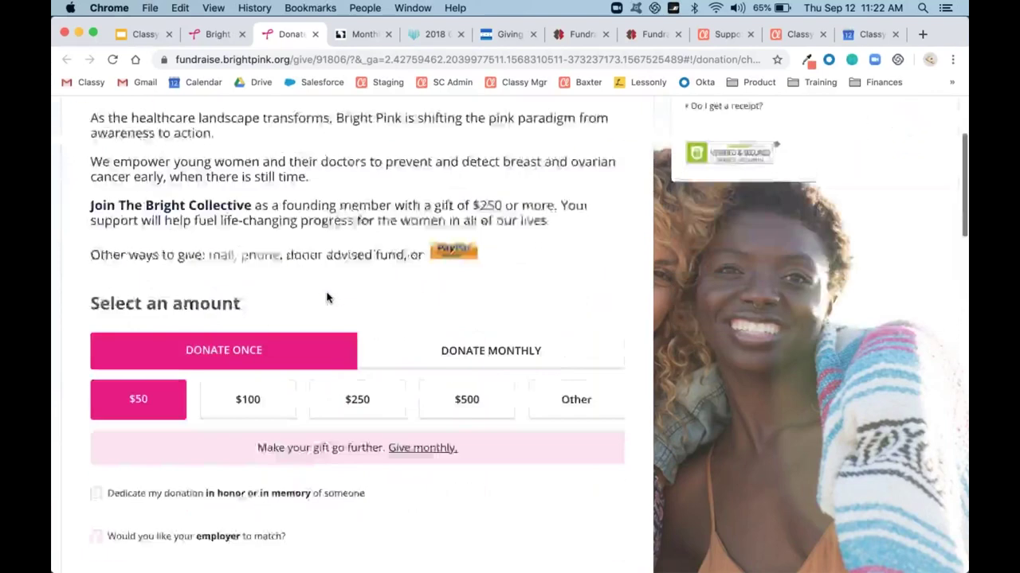
{"action": "scroll", "coordinate": [373, 281], "scroll_direction": "down", "scroll_amount": 2}
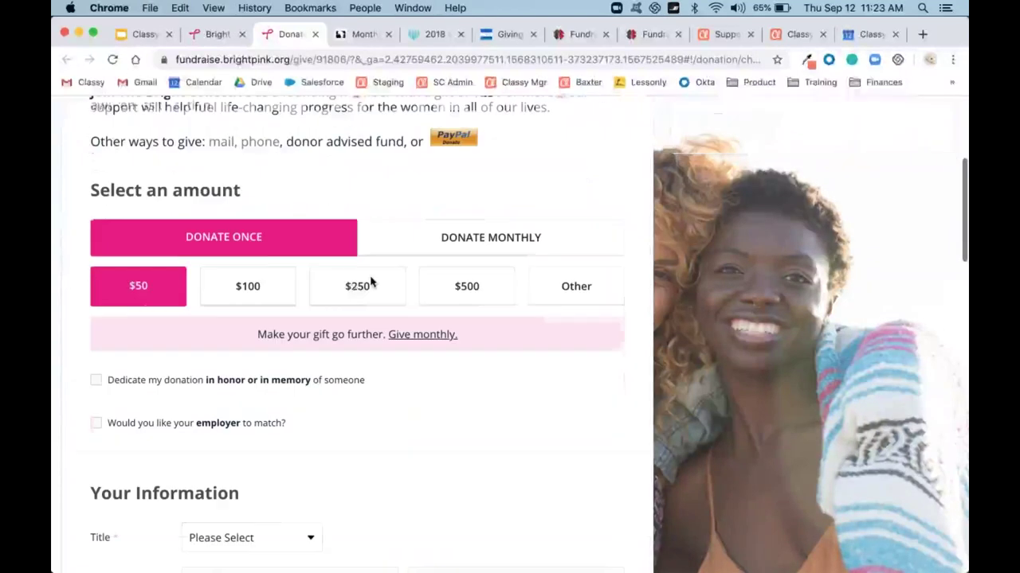
{"action": "left_click", "coordinate": [353, 288]}
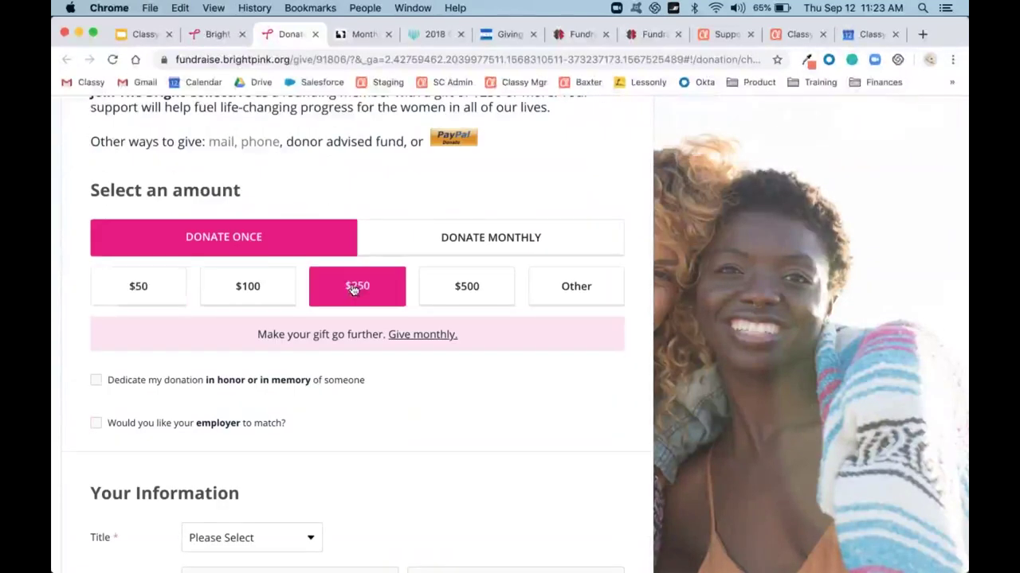
{"action": "left_click", "coordinate": [580, 291]}
{"action": "left_click", "coordinate": [209, 328]}
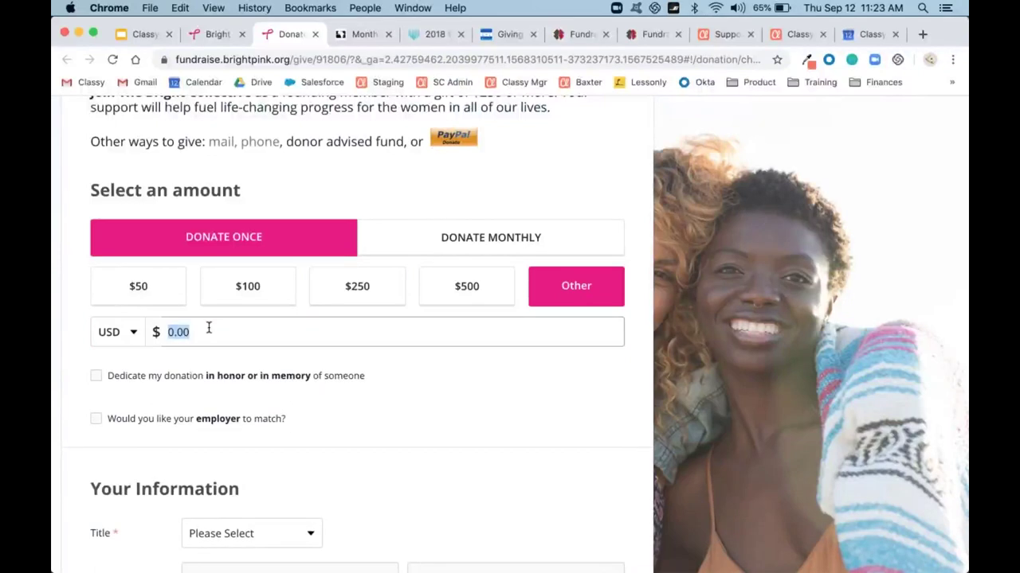
{"action": "type", "text": "50"}
{"action": "left_click", "coordinate": [448, 410]}
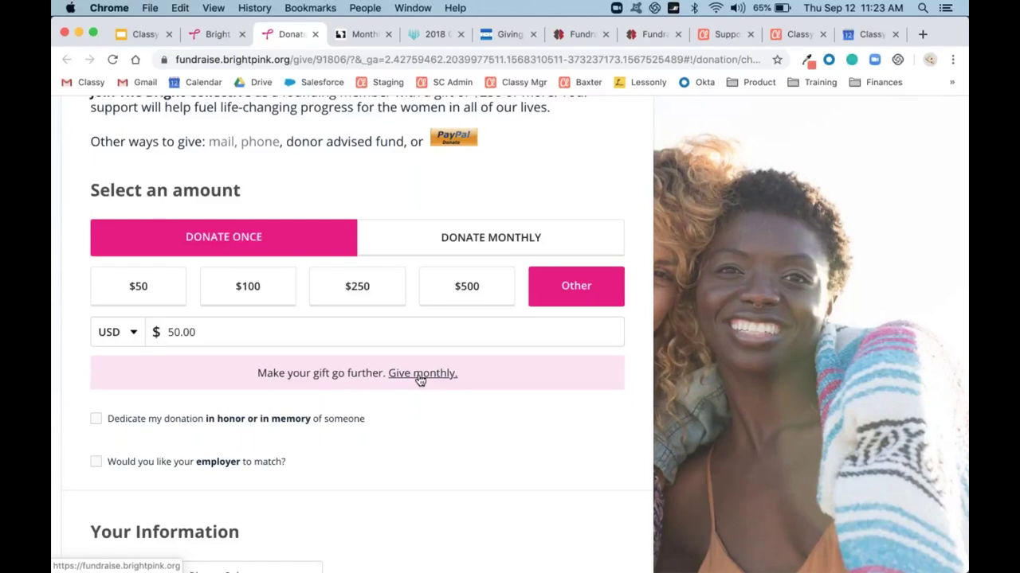
Enable the option to dedicate the donation in honor or in memory of someone and view its fields.
{"action": "scroll", "coordinate": [339, 380], "scroll_direction": "down", "scroll_amount": 3}
{"action": "left_click", "coordinate": [248, 293]}
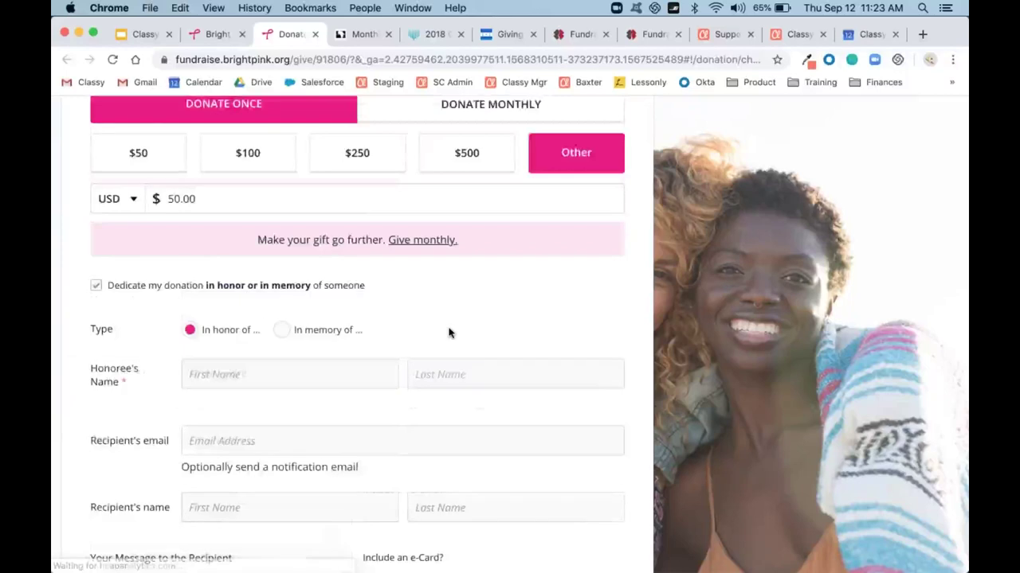
{"action": "scroll", "coordinate": [448, 332], "scroll_direction": "down", "scroll_amount": 4}
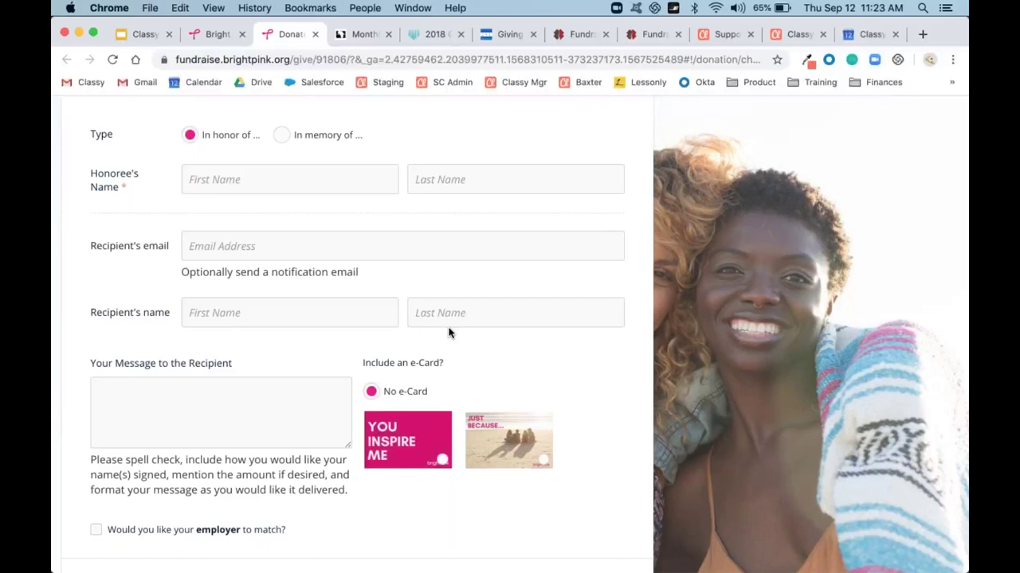
Review the donor information, payment details and transaction fee option through to the end of the Bright Pink form.
{"action": "scroll", "coordinate": [462, 311], "scroll_direction": "down", "scroll_amount": 4}
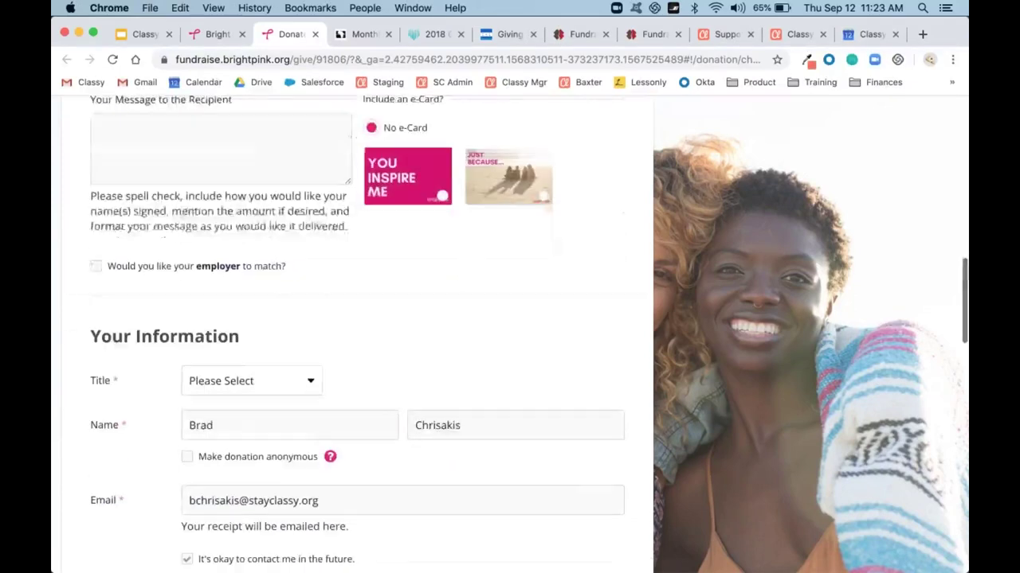
{"action": "scroll", "coordinate": [351, 335], "scroll_direction": "down", "scroll_amount": 2}
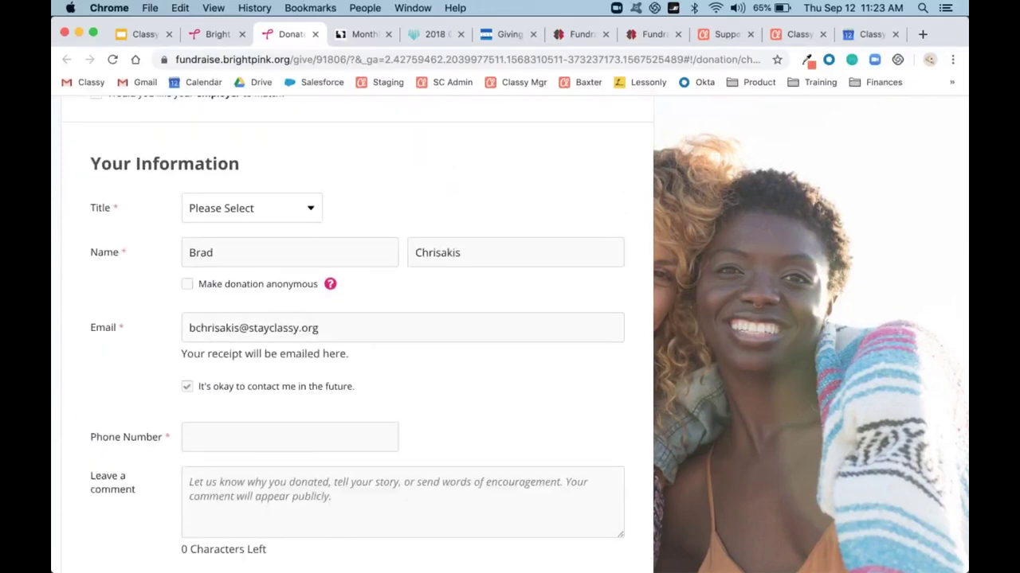
{"action": "scroll", "coordinate": [510, 334], "scroll_direction": "down", "scroll_amount": 2}
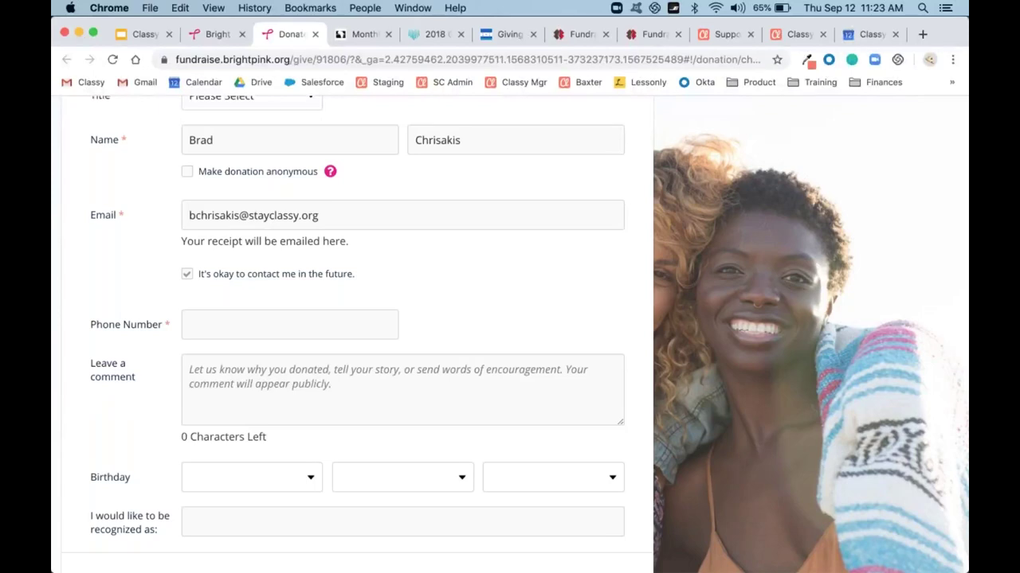
{"action": "scroll", "coordinate": [423, 312], "scroll_direction": "down", "scroll_amount": 6}
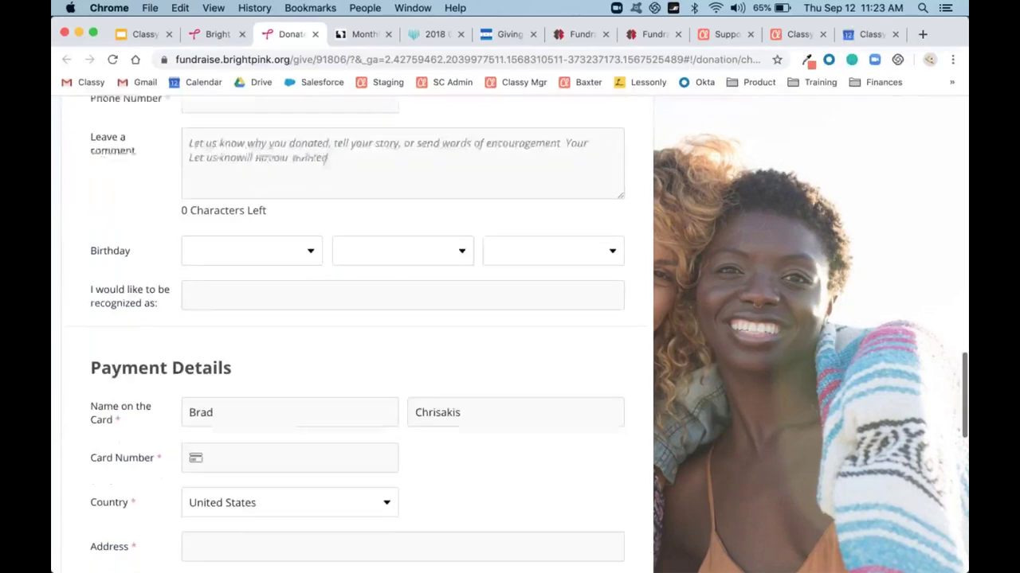
{"action": "scroll", "coordinate": [357, 334], "scroll_direction": "down", "scroll_amount": 1}
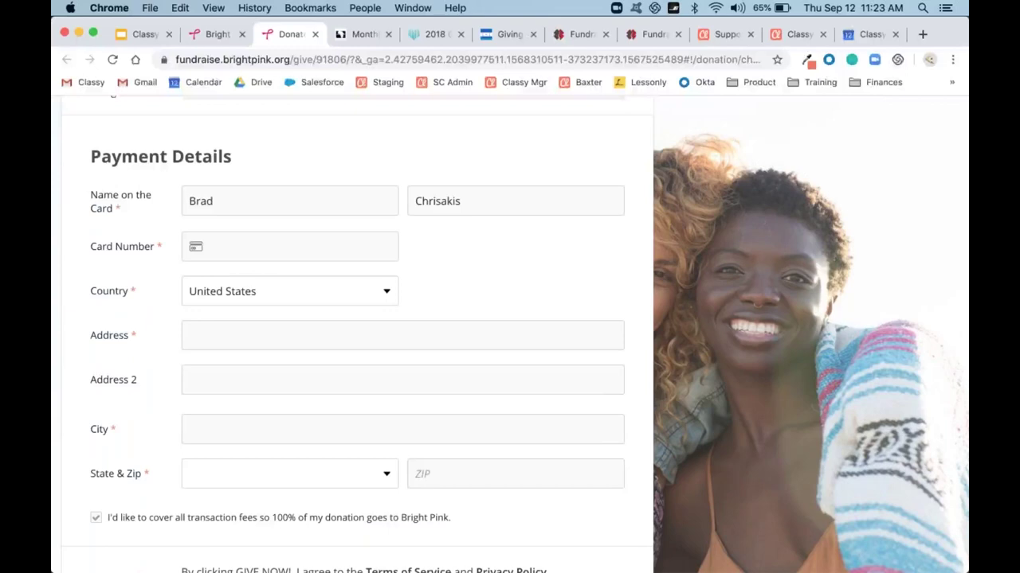
{"action": "scroll", "coordinate": [510, 334], "scroll_direction": "down", "scroll_amount": 3}
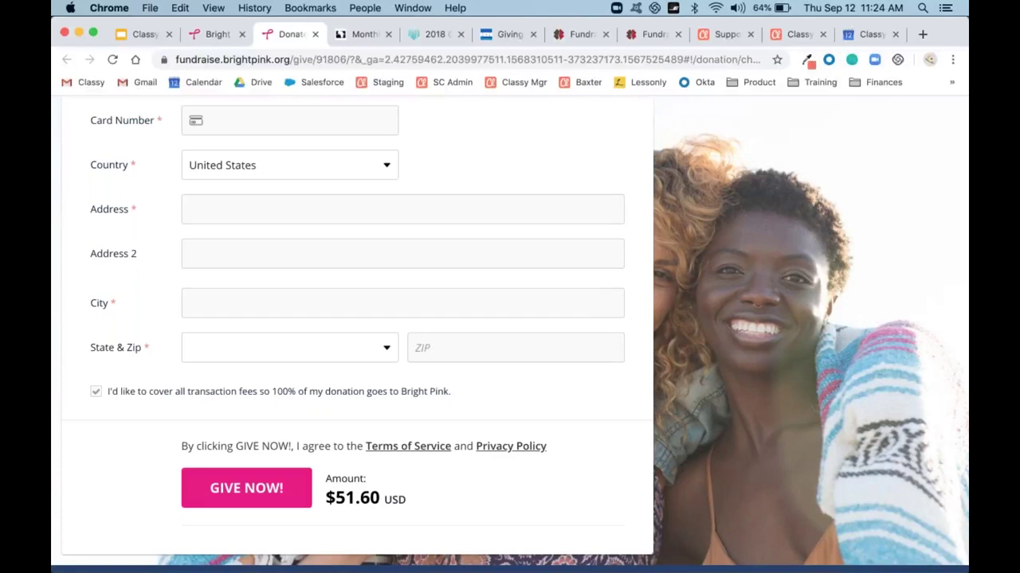
Switch to Operation Broken Silence's monthly giving page and open the donation form for joining The Renewal.
{"action": "left_click", "coordinate": [367, 36]}
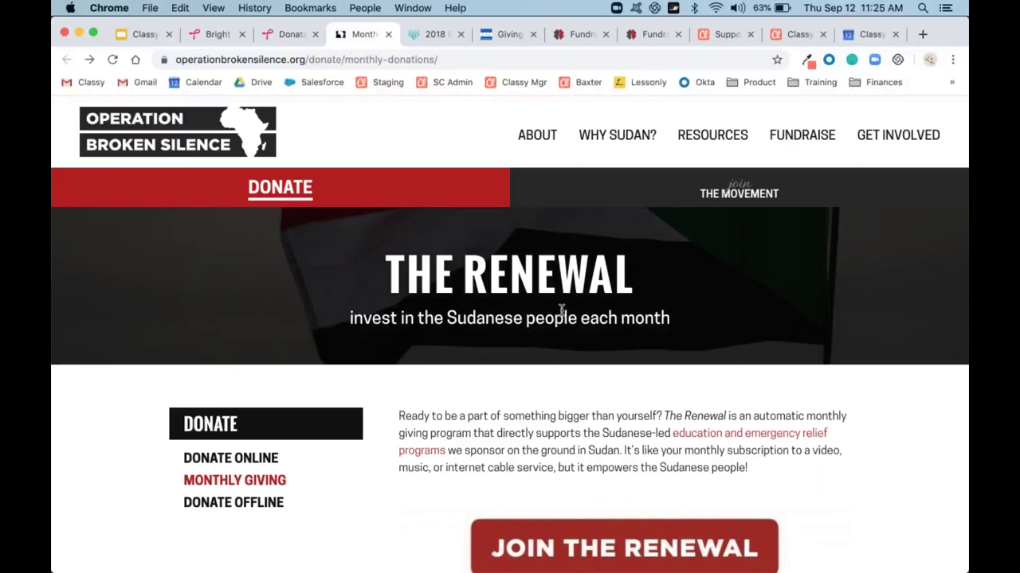
{"action": "scroll", "coordinate": [603, 446], "scroll_direction": "down", "scroll_amount": 3}
{"action": "left_click", "coordinate": [603, 448]}
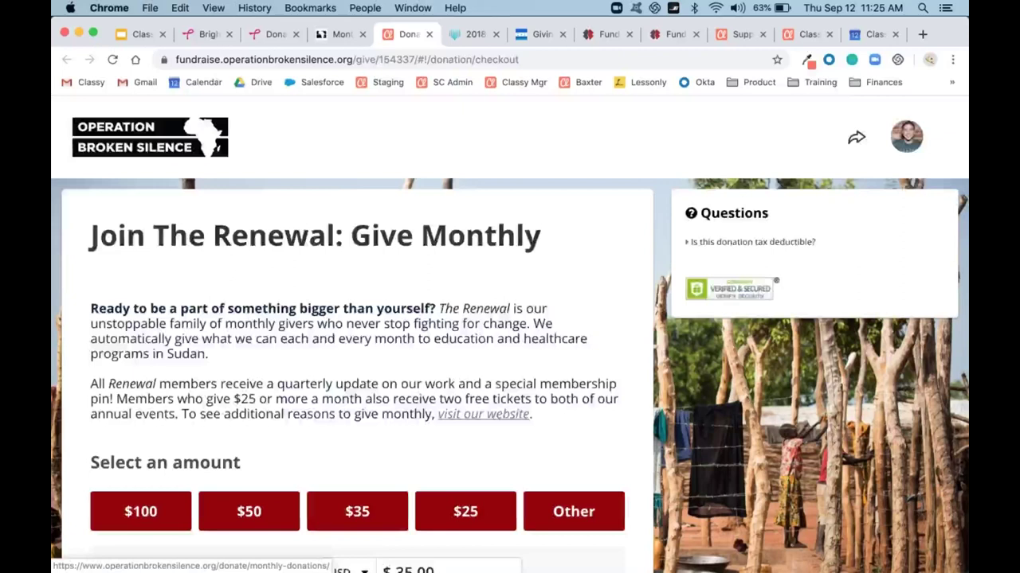
Examine the suggested amounts and the monthly recurring donation field on The Renewal's donation form.
{"action": "scroll", "coordinate": [478, 413], "scroll_direction": "down", "scroll_amount": 3}
{"action": "left_click_drag", "start_coordinate": [295, 348], "coordinate": [104, 353]}
{"action": "left_click", "coordinate": [125, 353]}
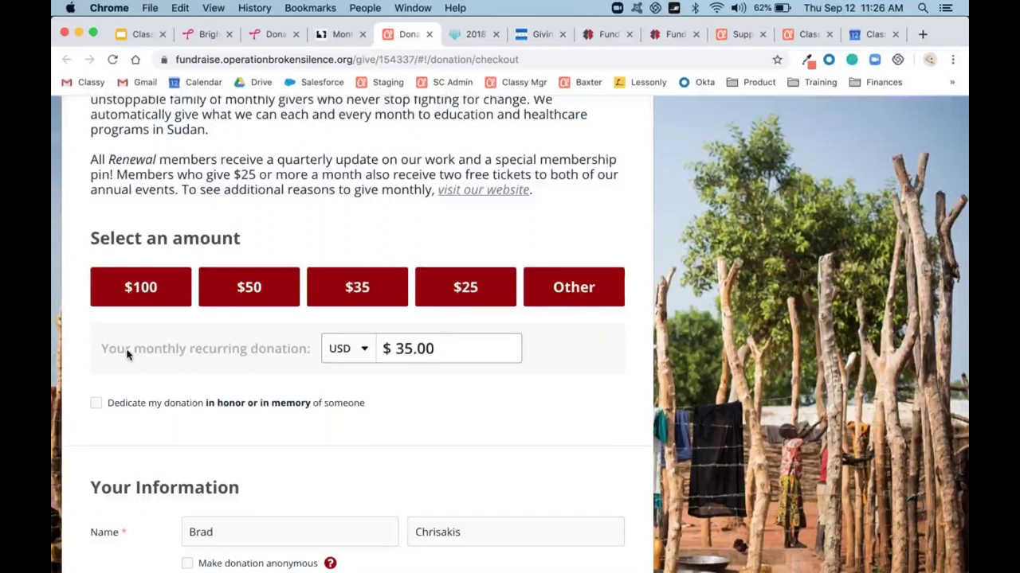
{"action": "scroll", "coordinate": [311, 249], "scroll_direction": "up", "scroll_amount": 3}
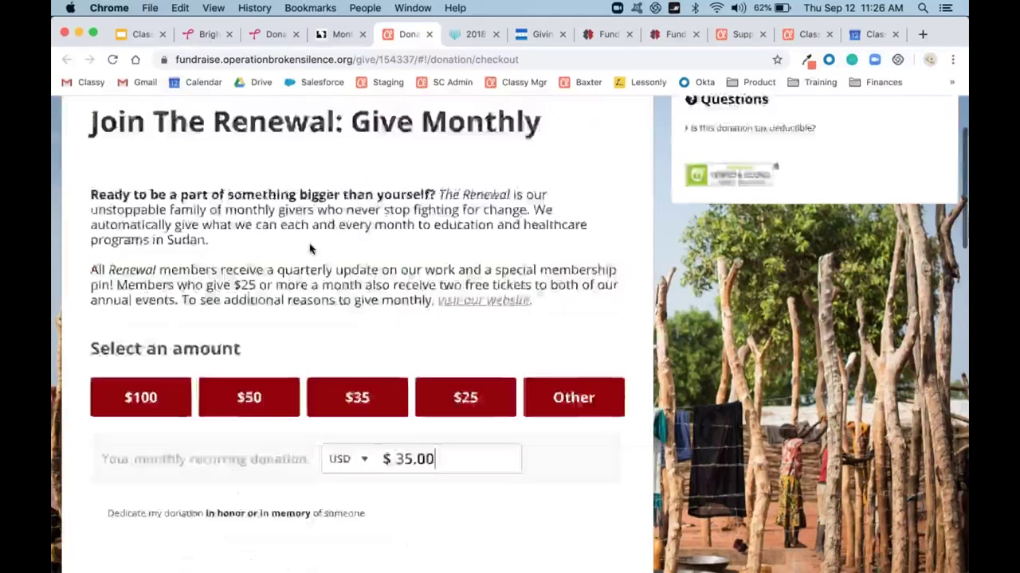
{"action": "scroll", "coordinate": [310, 249], "scroll_direction": "up", "scroll_amount": 3}
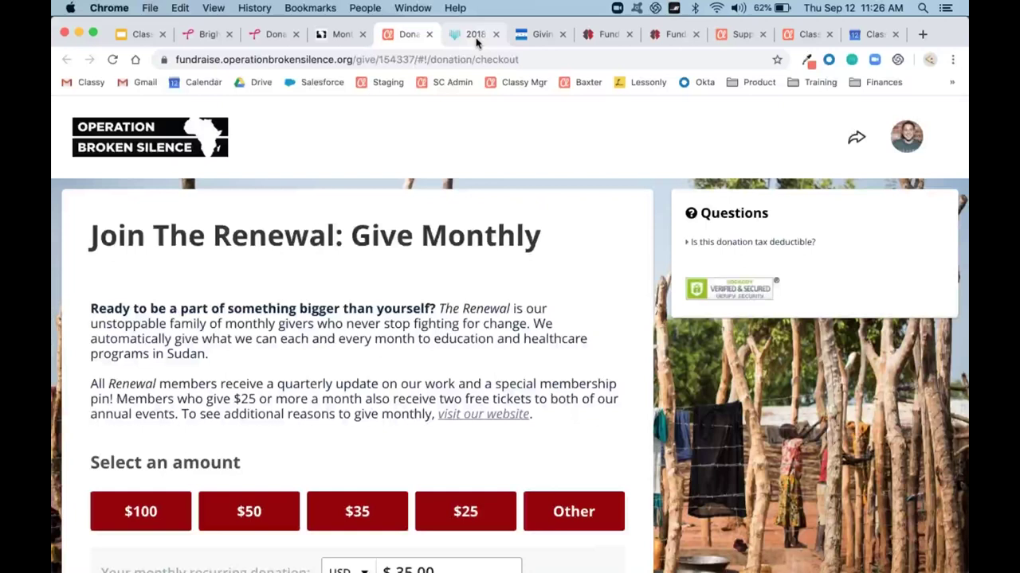
Look through Water for Good's 2018 Giving Tuesday campaign page, including its progress bar, story sections and monthly support tiers.
{"action": "left_click", "coordinate": [475, 35]}
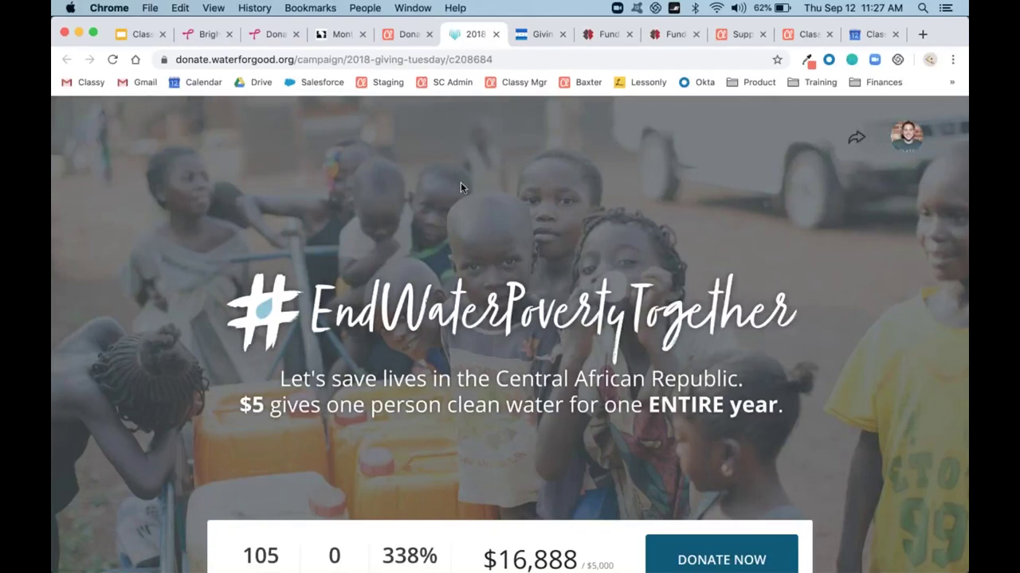
{"action": "scroll", "coordinate": [444, 184], "scroll_direction": "down", "scroll_amount": 3}
{"action": "scroll", "coordinate": [445, 184], "scroll_direction": "down", "scroll_amount": 5}
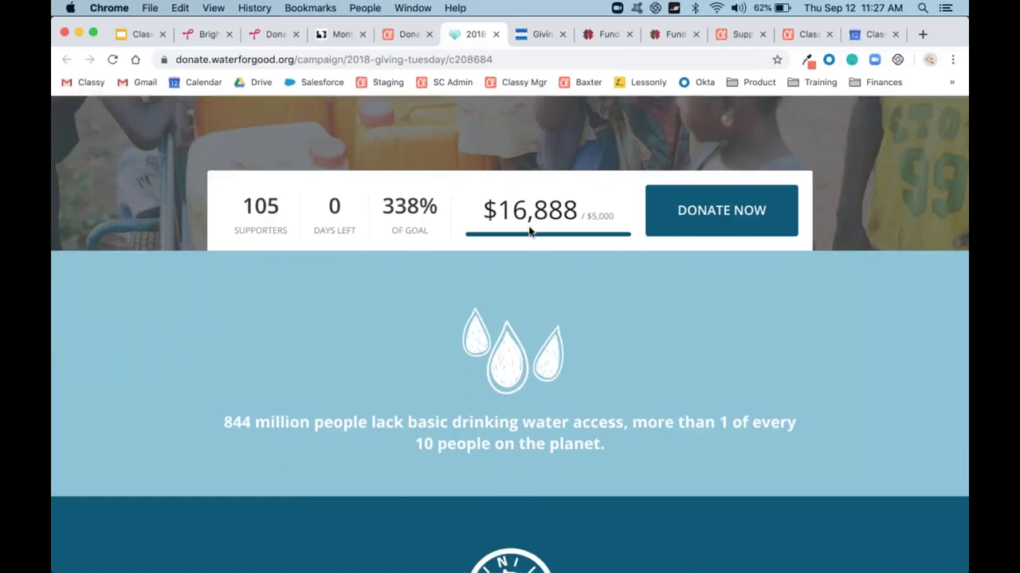
{"action": "scroll", "coordinate": [528, 231], "scroll_direction": "down", "scroll_amount": 7}
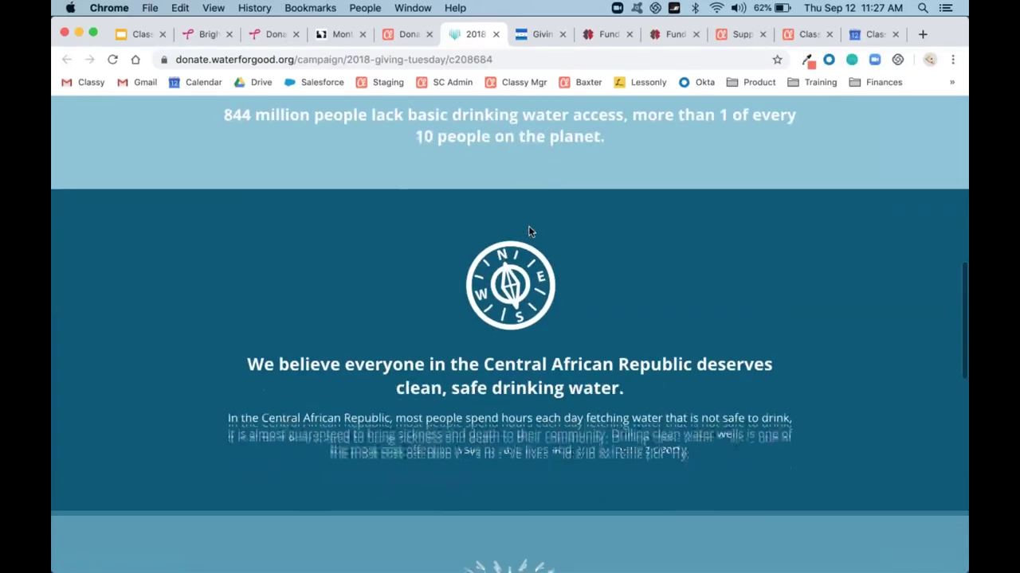
{"action": "scroll", "coordinate": [528, 231], "scroll_direction": "down", "scroll_amount": 4}
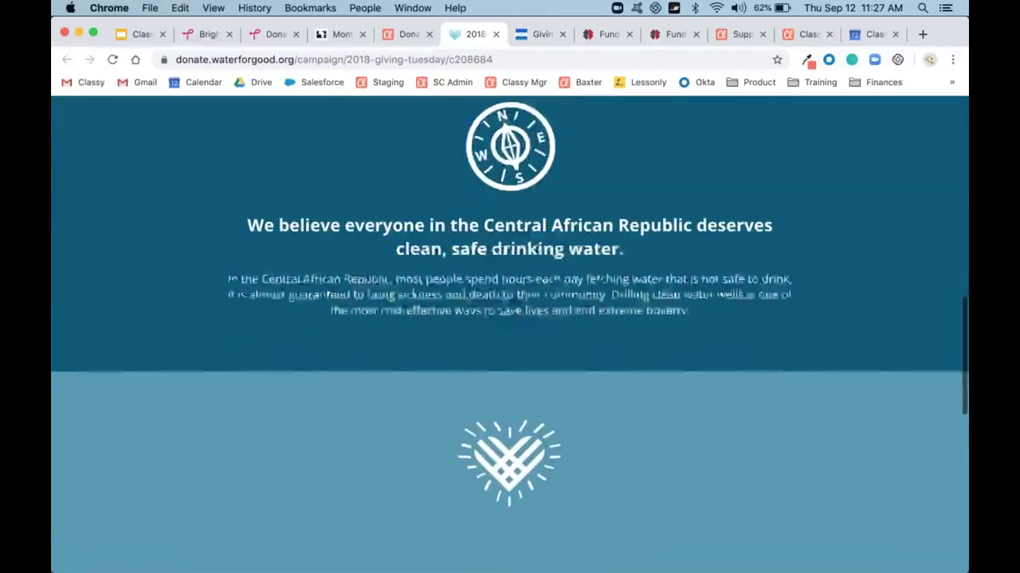
{"action": "scroll", "coordinate": [528, 231], "scroll_direction": "down", "scroll_amount": 10}
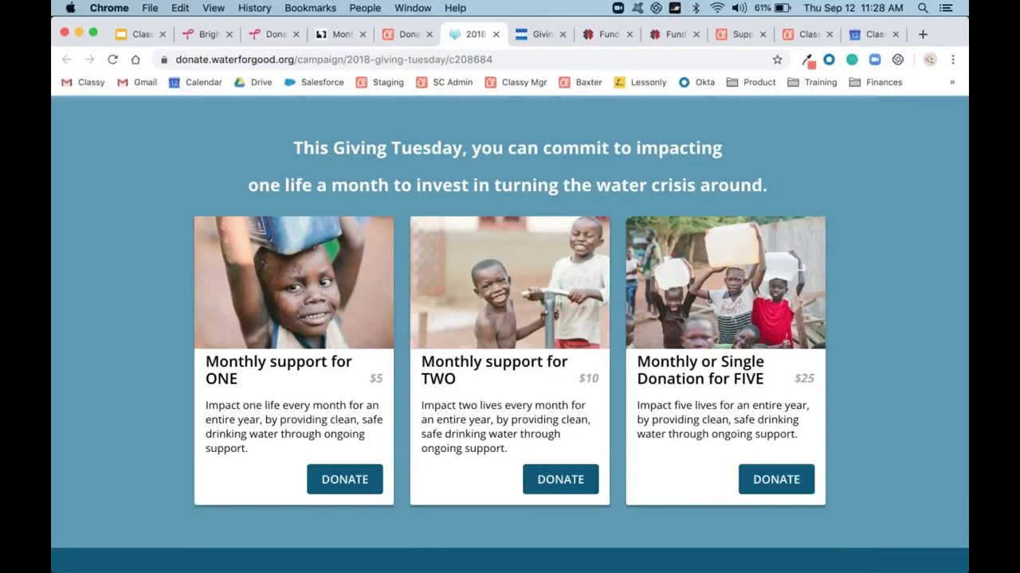
{"action": "scroll", "coordinate": [521, 256], "scroll_direction": "up", "scroll_amount": 6}
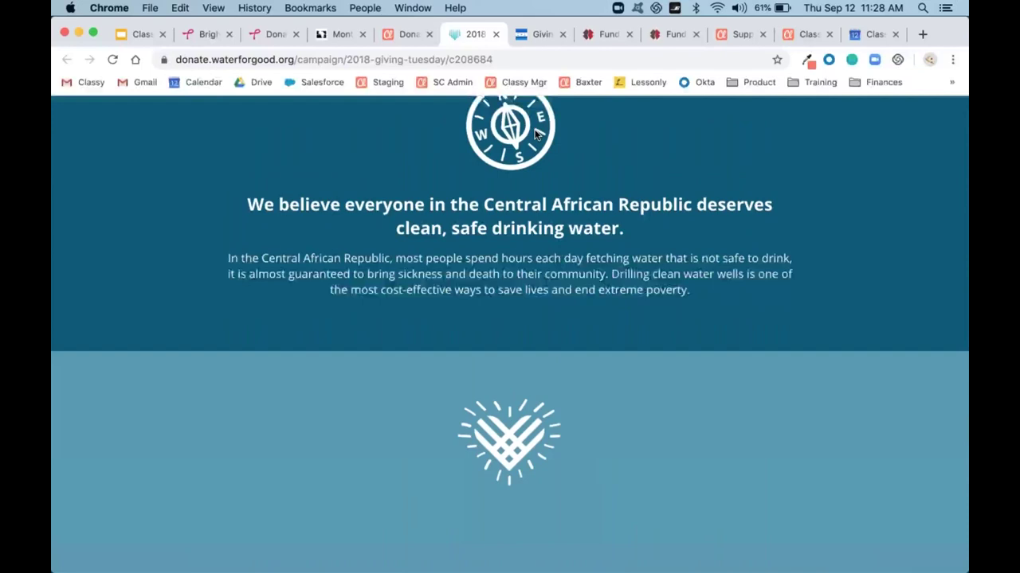
Switch to the Students Helping Honduras Giving Tuesday campaign and advance its photo carousel to the third image.
{"action": "key", "text": "ctrl+Tab"}
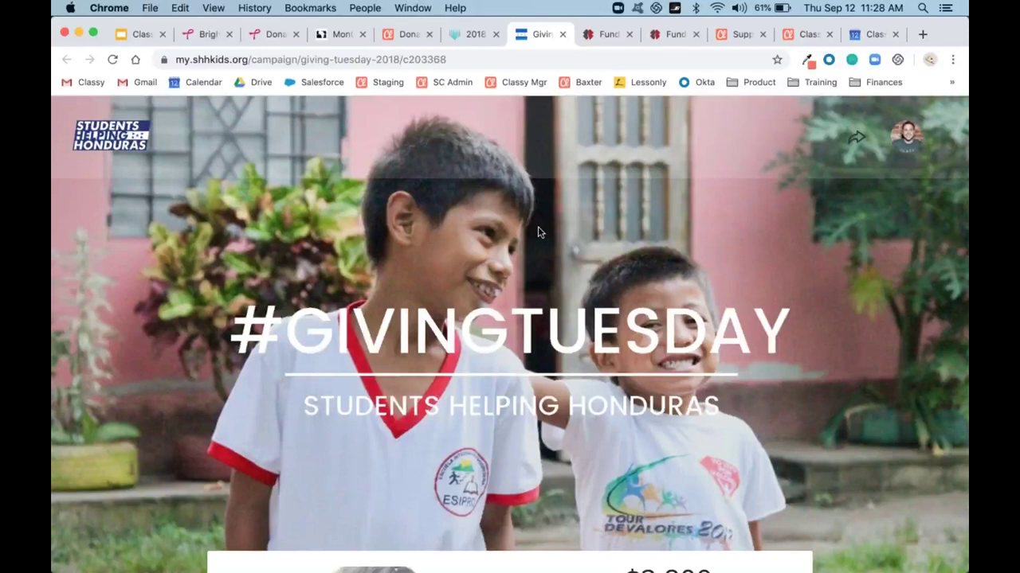
{"action": "scroll", "coordinate": [608, 233], "scroll_direction": "down", "scroll_amount": 3}
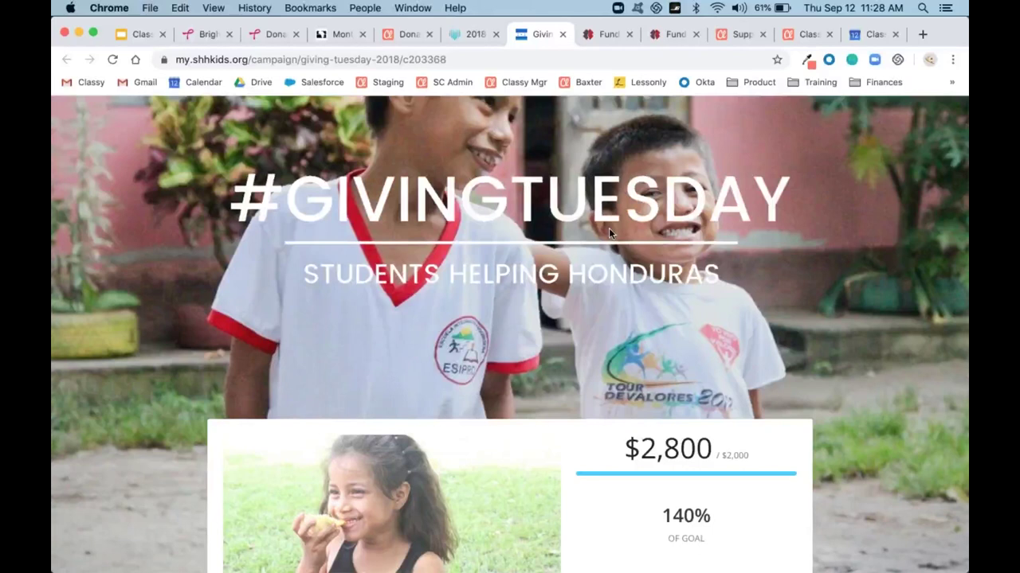
{"action": "scroll", "coordinate": [602, 239], "scroll_direction": "down", "scroll_amount": 3}
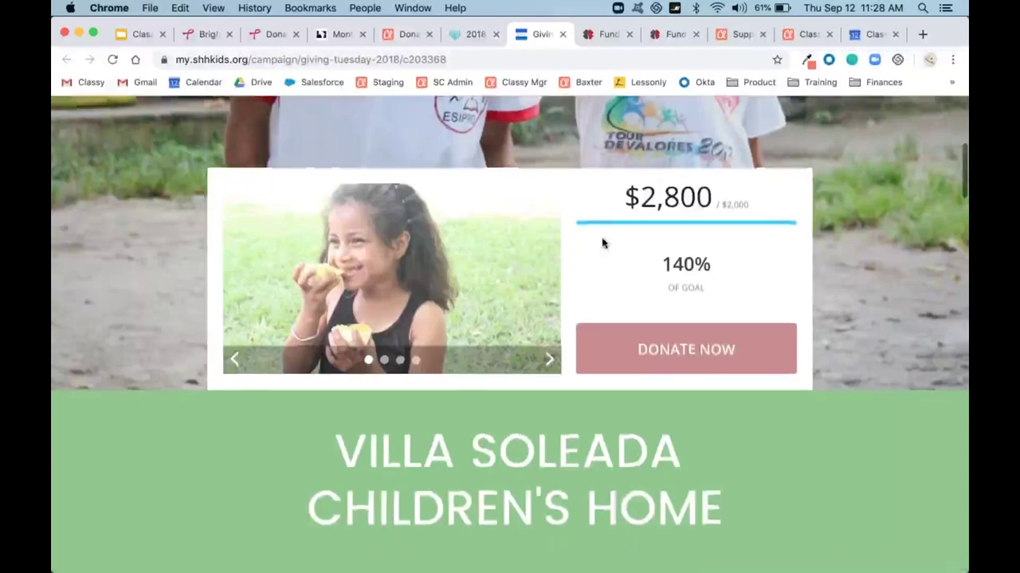
{"action": "left_click", "coordinate": [547, 359]}
{"action": "left_click", "coordinate": [548, 359]}
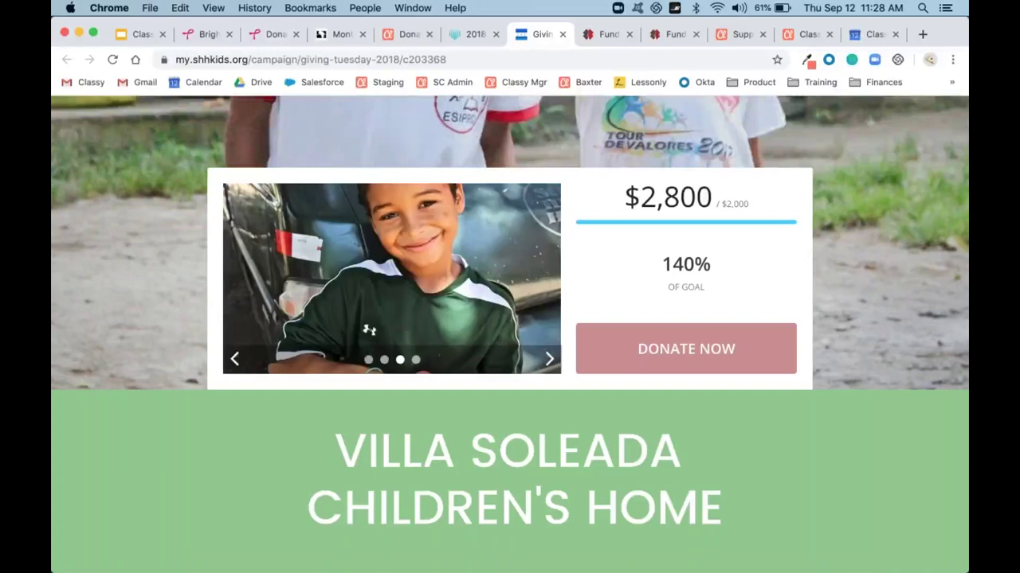
Look through the Students Helping Honduras campaign page, including the children's home story, the $4-a-month One Cup of Coffee appeal and Ways to Give.
{"action": "scroll", "coordinate": [575, 357], "scroll_direction": "down", "scroll_amount": 2}
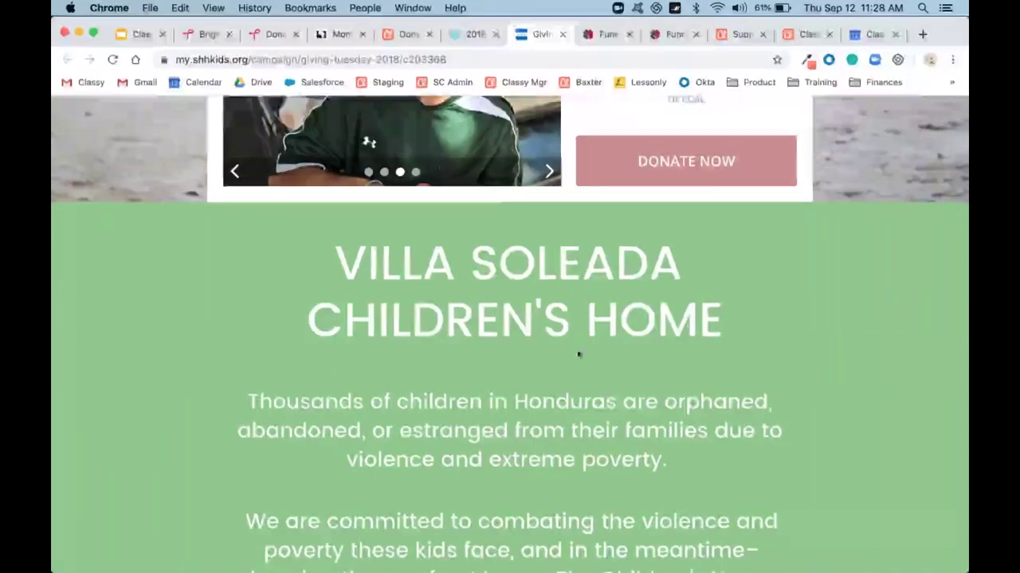
{"action": "scroll", "coordinate": [653, 353], "scroll_direction": "down", "scroll_amount": 1}
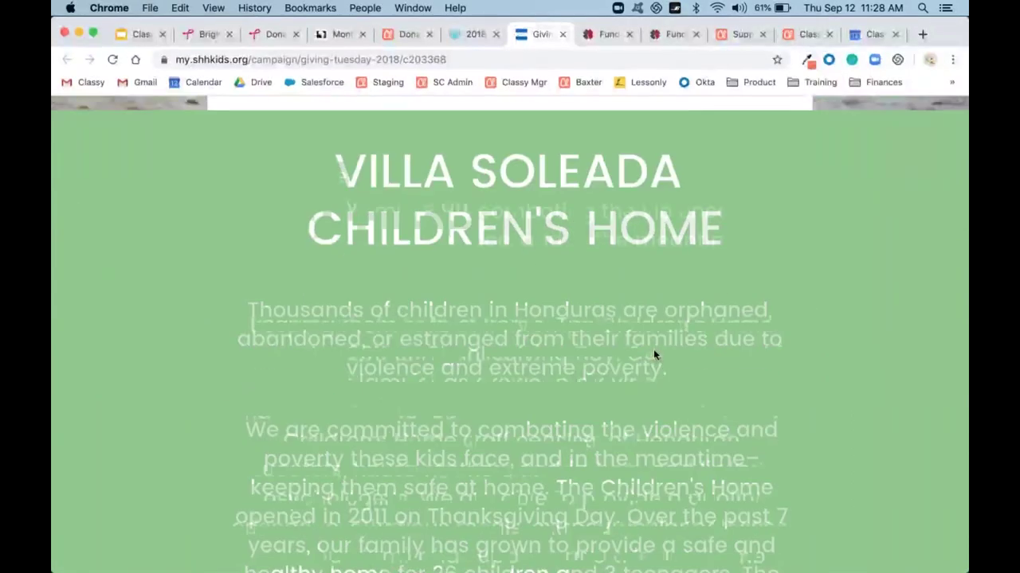
{"action": "scroll", "coordinate": [653, 353], "scroll_direction": "down", "scroll_amount": 8}
{"action": "scroll", "coordinate": [655, 355], "scroll_direction": "down", "scroll_amount": 6}
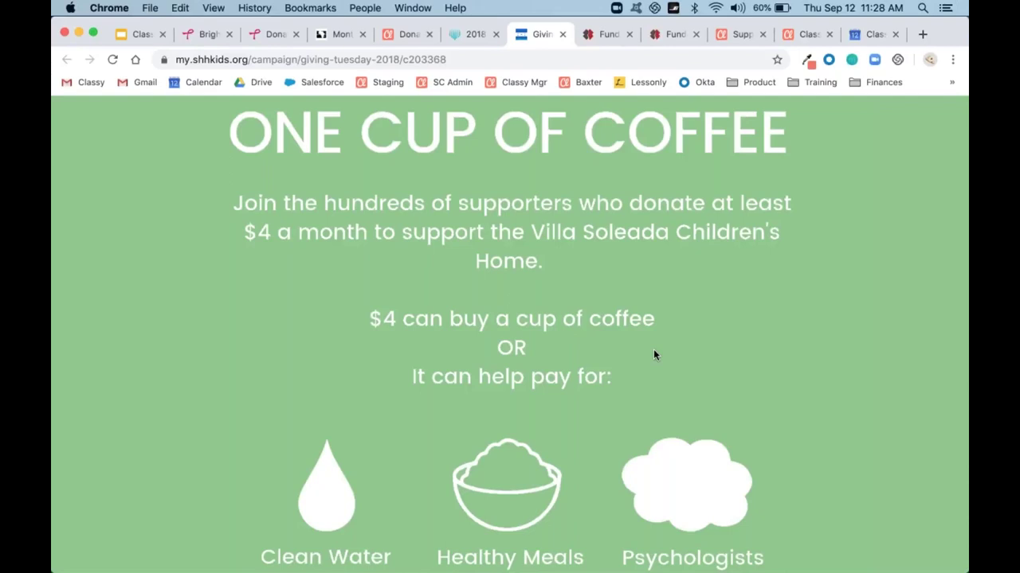
{"action": "scroll", "coordinate": [660, 343], "scroll_direction": "down", "scroll_amount": 6}
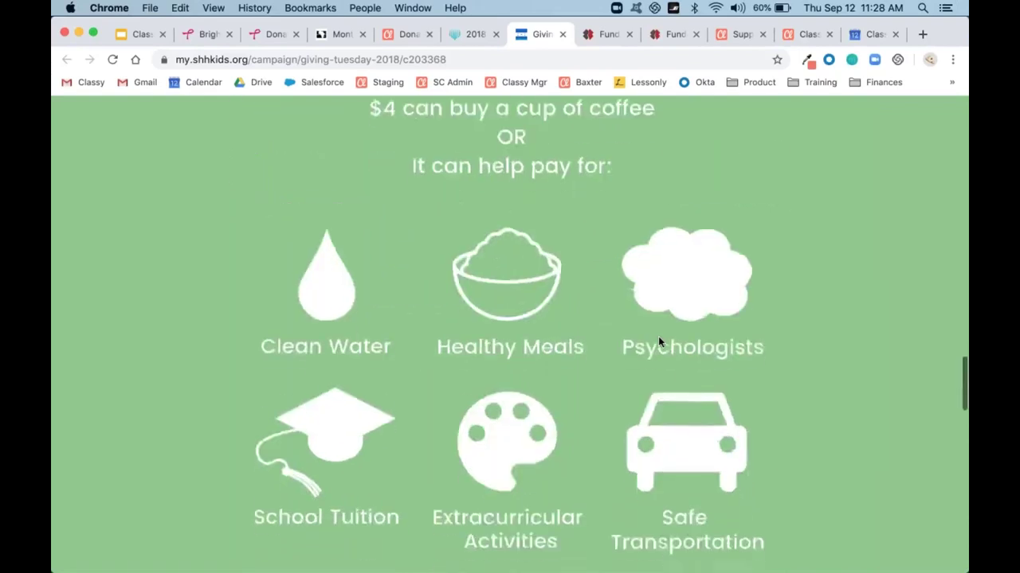
{"action": "scroll", "coordinate": [659, 343], "scroll_direction": "down", "scroll_amount": 5}
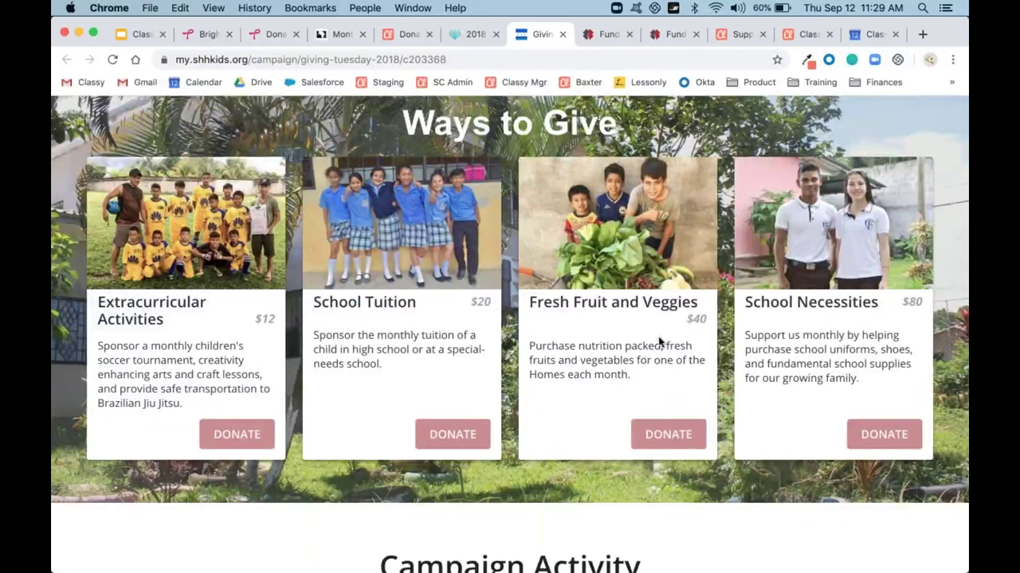
{"action": "scroll", "coordinate": [658, 343], "scroll_direction": "up", "scroll_amount": 10}
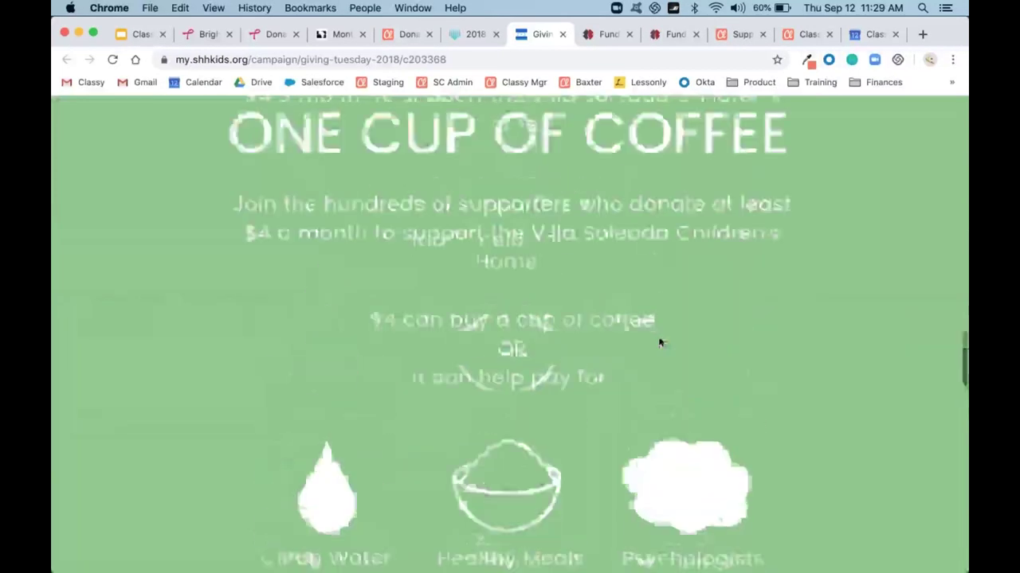
{"action": "scroll", "coordinate": [659, 342], "scroll_direction": "up", "scroll_amount": 15}
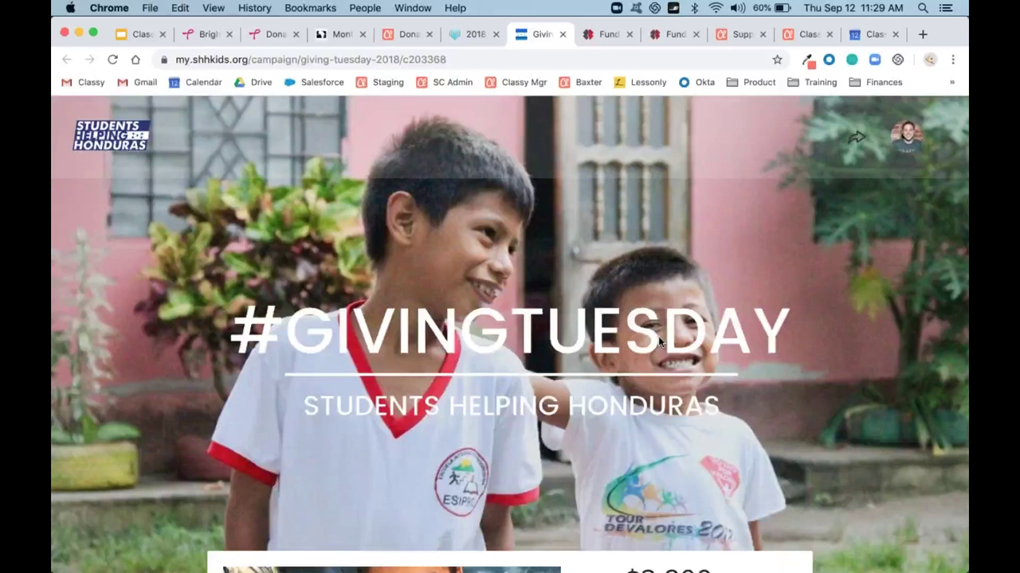
Revisit Operation Broken Silence's monthly giving page and The Renewal's donation form.
{"action": "left_click", "coordinate": [344, 36]}
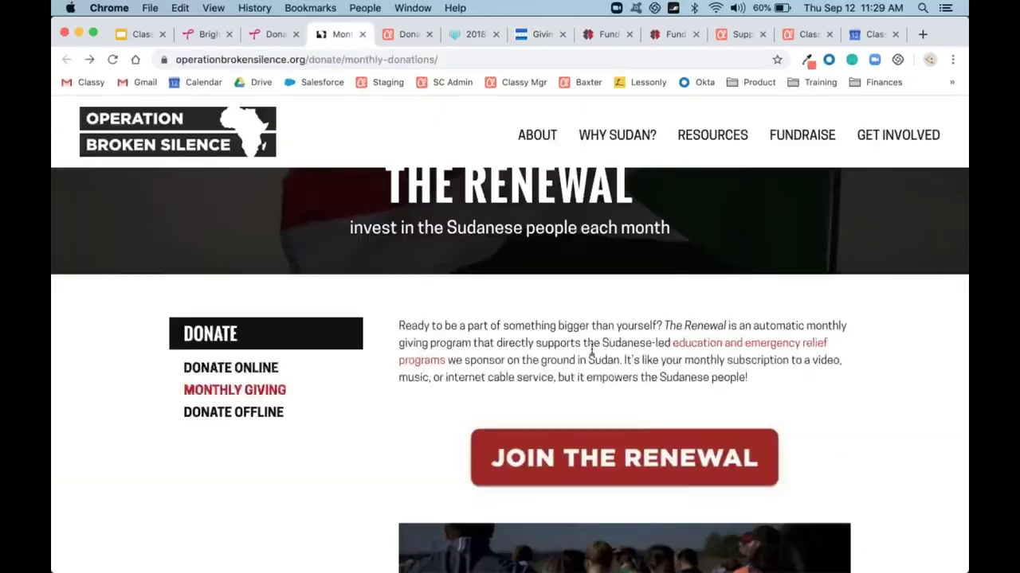
{"action": "left_click", "coordinate": [408, 34]}
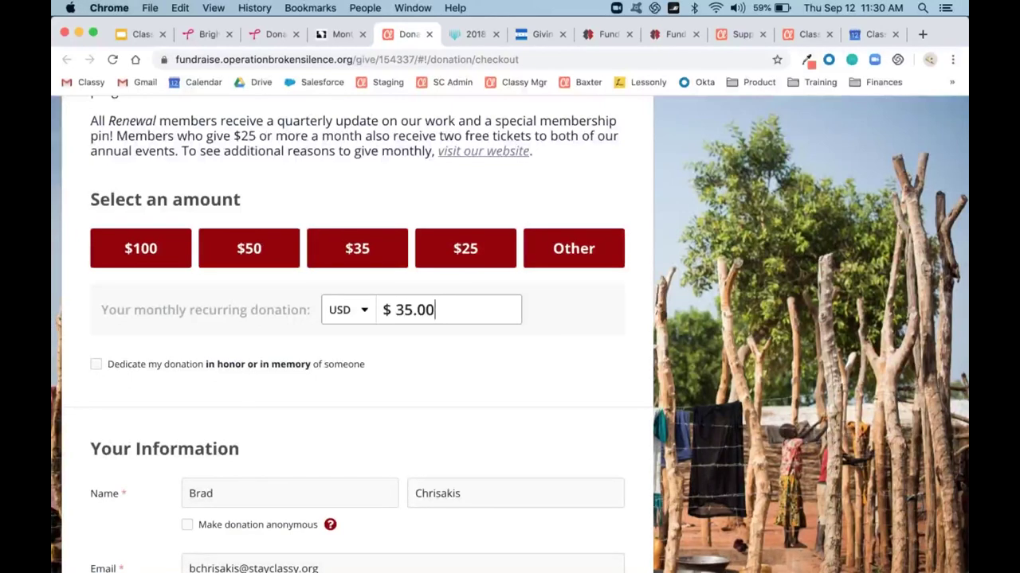
Switch to Team Rubicon's fundraising page and view its options, such as birthday, marathon, memorial and wedding registry fundraising.
{"action": "left_click", "coordinate": [599, 35]}
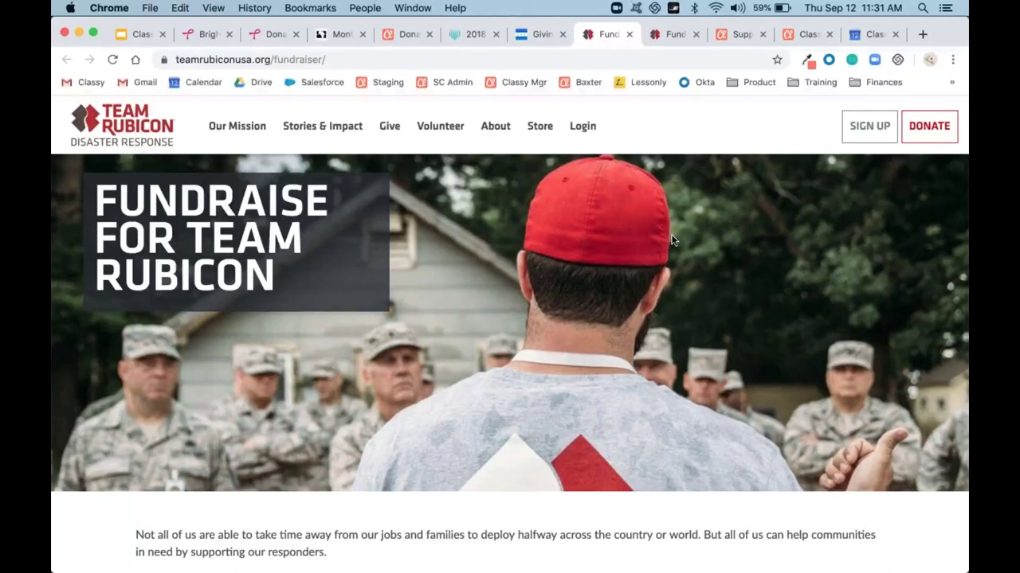
{"action": "scroll", "coordinate": [582, 272], "scroll_direction": "down", "scroll_amount": 5}
{"action": "scroll", "coordinate": [581, 273], "scroll_direction": "down", "scroll_amount": 2}
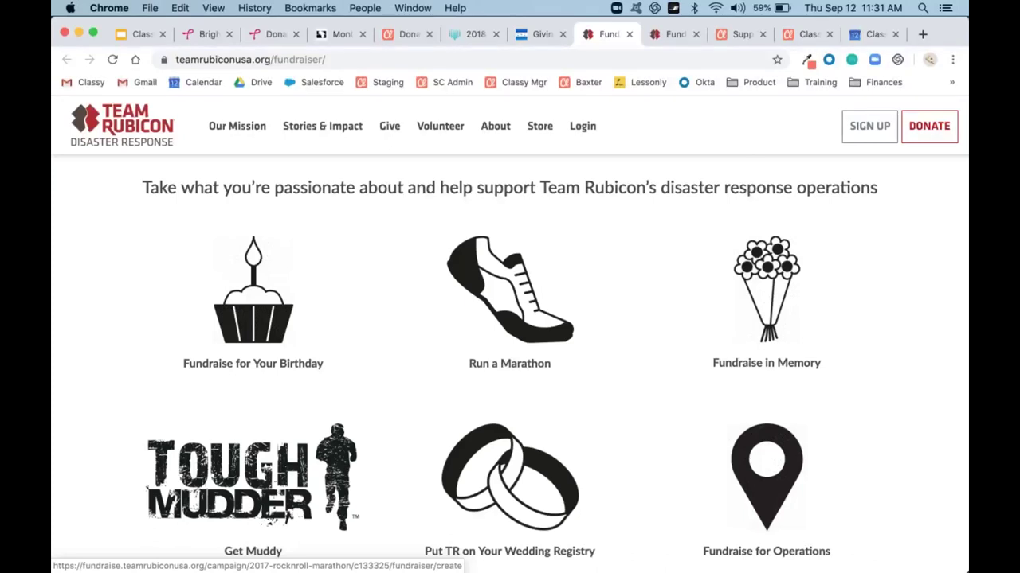
Switch to the individual Team Rubicon fundraiser page and look through its progress bar, story, updates and donor activity feed.
{"action": "left_click", "coordinate": [669, 34]}
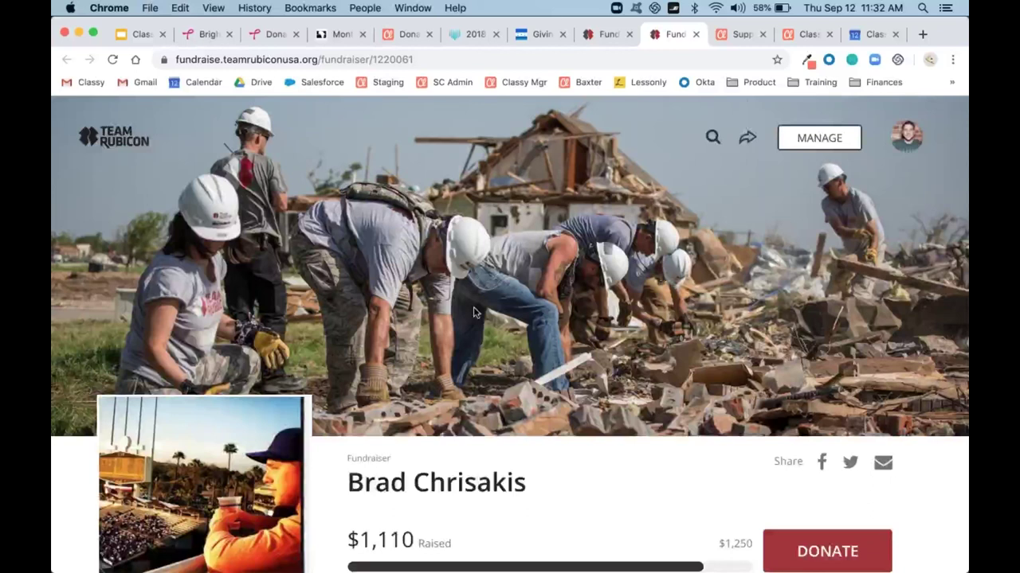
{"action": "scroll", "coordinate": [473, 307], "scroll_direction": "down", "scroll_amount": 5}
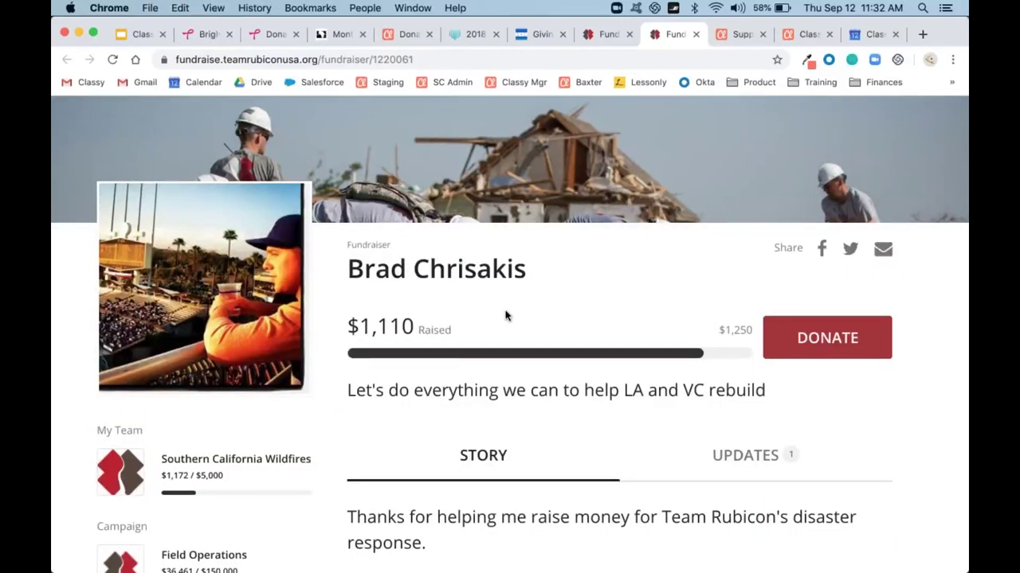
{"action": "scroll", "coordinate": [505, 316], "scroll_direction": "down", "scroll_amount": 2}
{"action": "scroll", "coordinate": [473, 268], "scroll_direction": "down", "scroll_amount": 5}
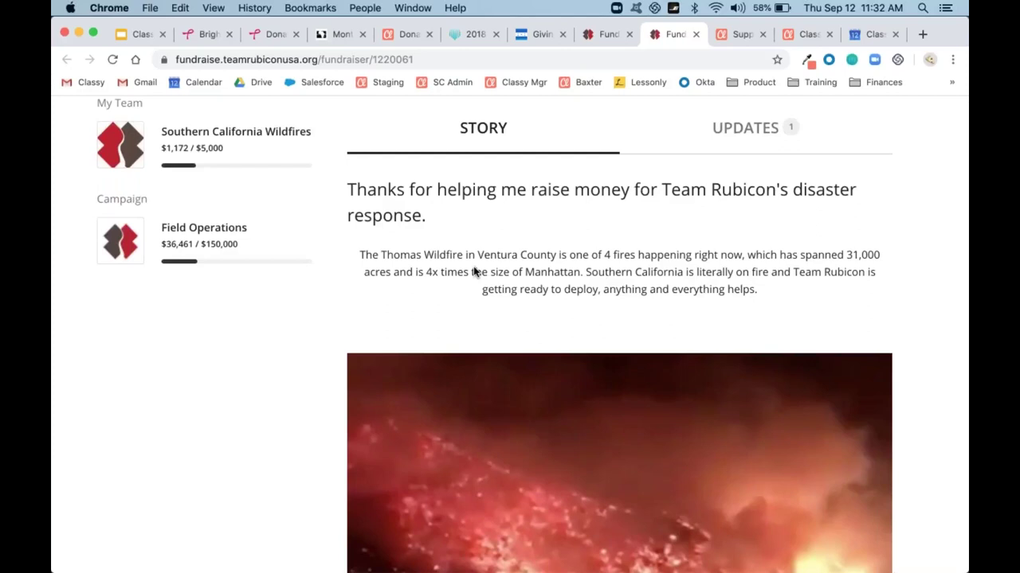
{"action": "scroll", "coordinate": [582, 270], "scroll_direction": "down", "scroll_amount": 5}
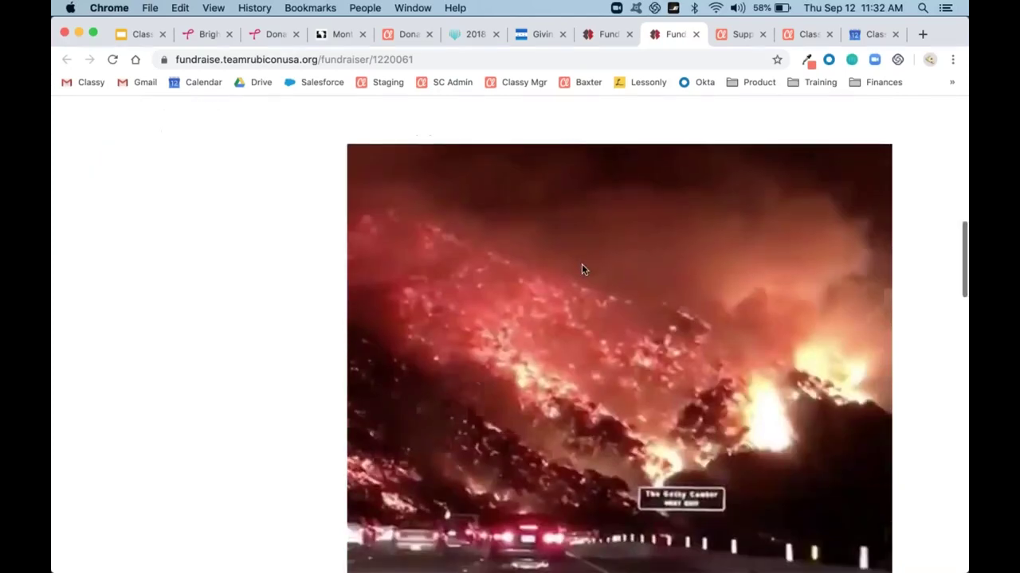
{"action": "scroll", "coordinate": [582, 269], "scroll_direction": "down", "scroll_amount": 15}
{"action": "scroll", "coordinate": [581, 270], "scroll_direction": "down", "scroll_amount": 7}
{"action": "scroll", "coordinate": [582, 269], "scroll_direction": "down", "scroll_amount": 7}
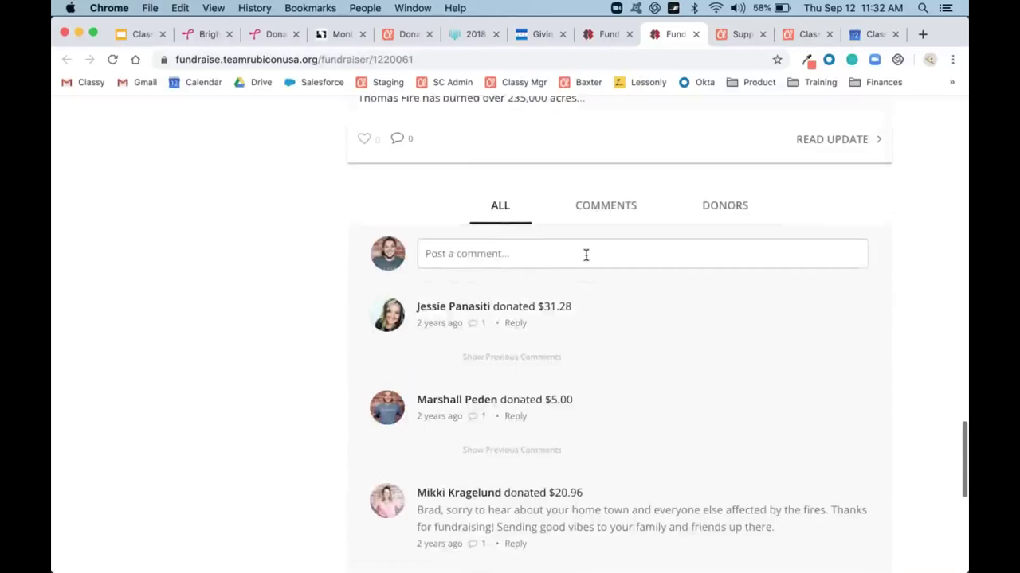
Load more entries in the fundraiser's activity feed and show the reply to the anonymous $104.64 donation.
{"action": "scroll", "coordinate": [585, 255], "scroll_direction": "down", "scroll_amount": 10}
{"action": "left_click", "coordinate": [639, 359]}
{"action": "scroll", "coordinate": [532, 415], "scroll_direction": "down", "scroll_amount": 10}
{"action": "left_click", "coordinate": [532, 415]}
{"action": "scroll", "coordinate": [656, 380], "scroll_direction": "down", "scroll_amount": 2}
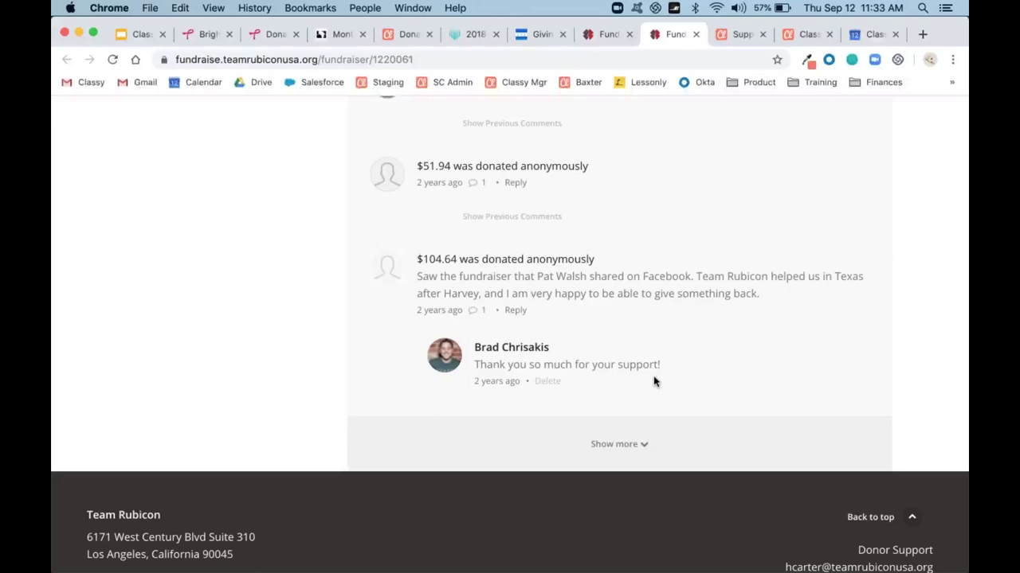
{"action": "scroll", "coordinate": [653, 382], "scroll_direction": "down", "scroll_amount": 2}
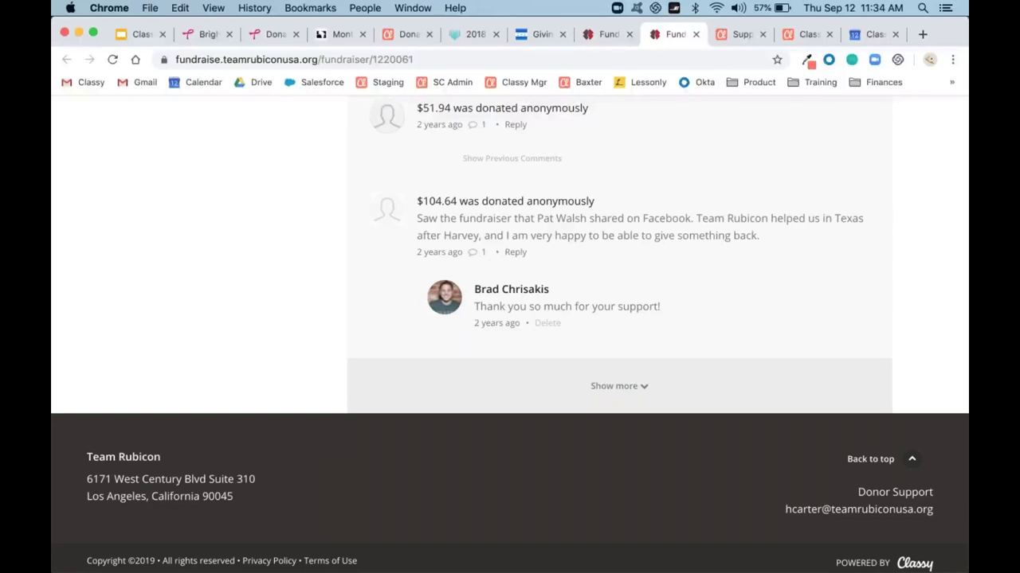
Open the fundraiser page's management dashboard and examine the story editor for personalizing the fundraiser's text, photos and video.
{"action": "scroll", "coordinate": [701, 365], "scroll_direction": "up", "scroll_amount": 15}
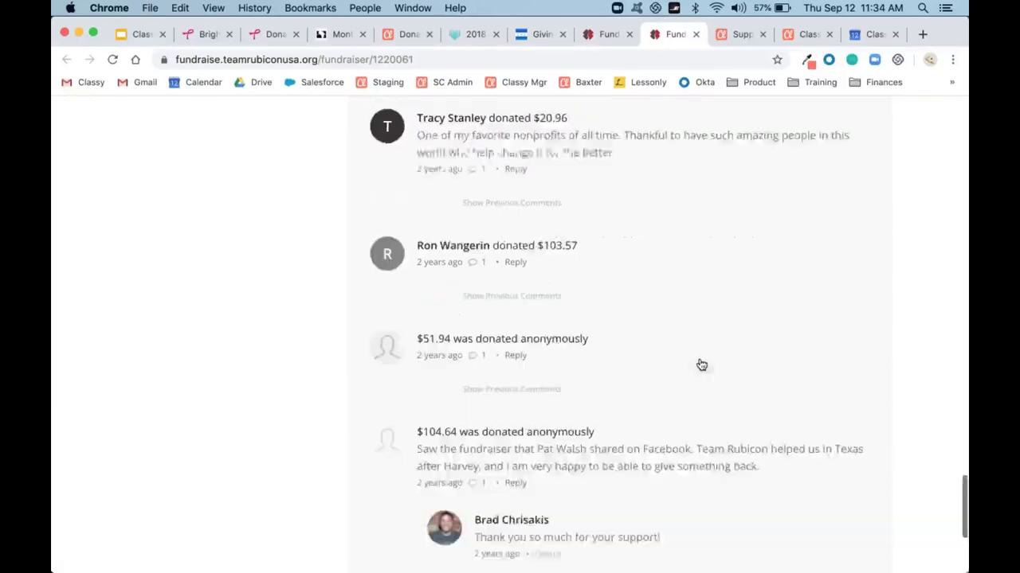
{"action": "scroll", "coordinate": [701, 364], "scroll_direction": "up", "scroll_amount": 10}
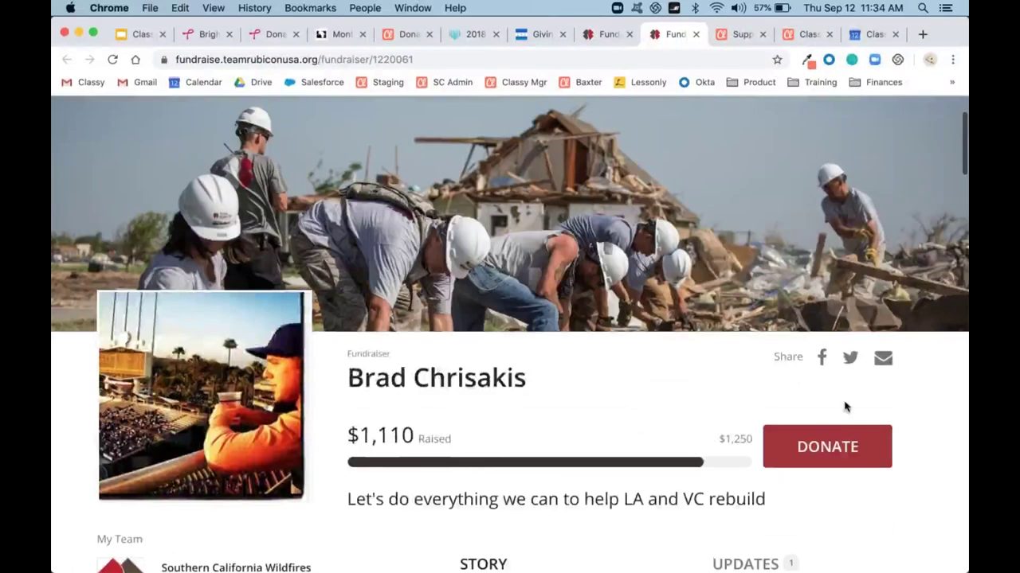
{"action": "left_click", "coordinate": [825, 140]}
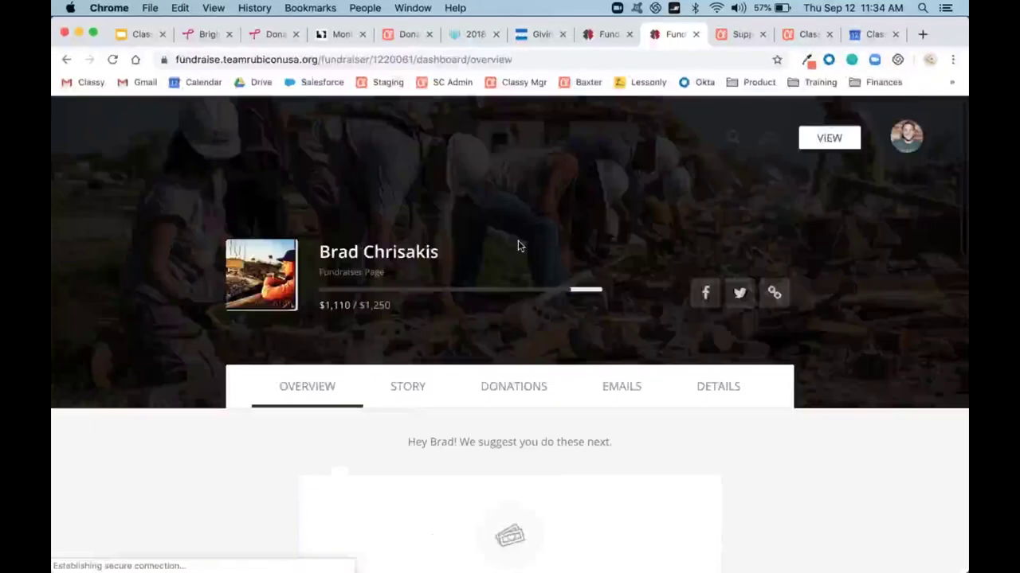
{"action": "scroll", "coordinate": [518, 246], "scroll_direction": "down", "scroll_amount": 2}
{"action": "left_click", "coordinate": [398, 232]}
{"action": "scroll", "coordinate": [483, 255], "scroll_direction": "down", "scroll_amount": 5}
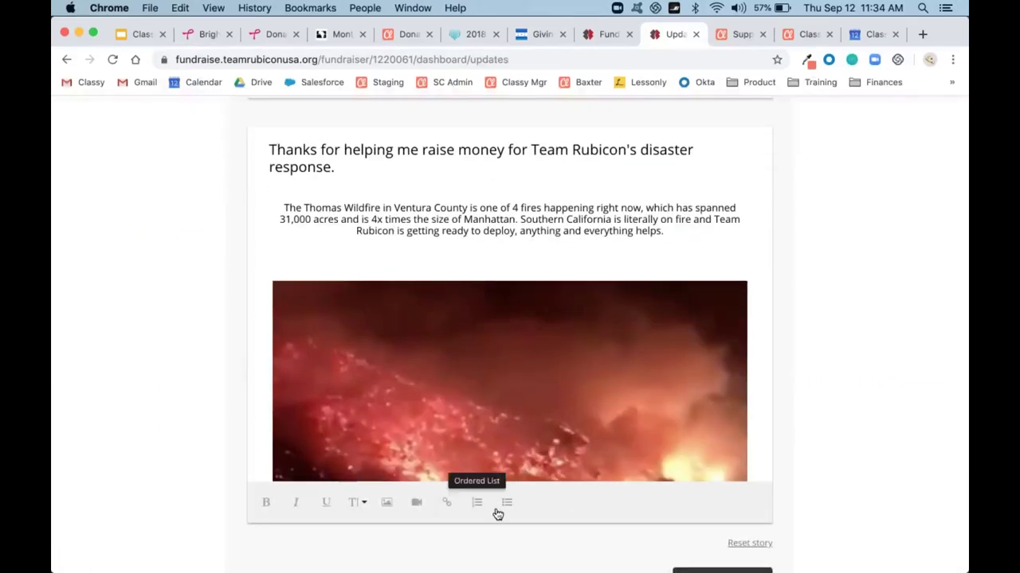
{"action": "scroll", "coordinate": [357, 310], "scroll_direction": "up", "scroll_amount": 5}
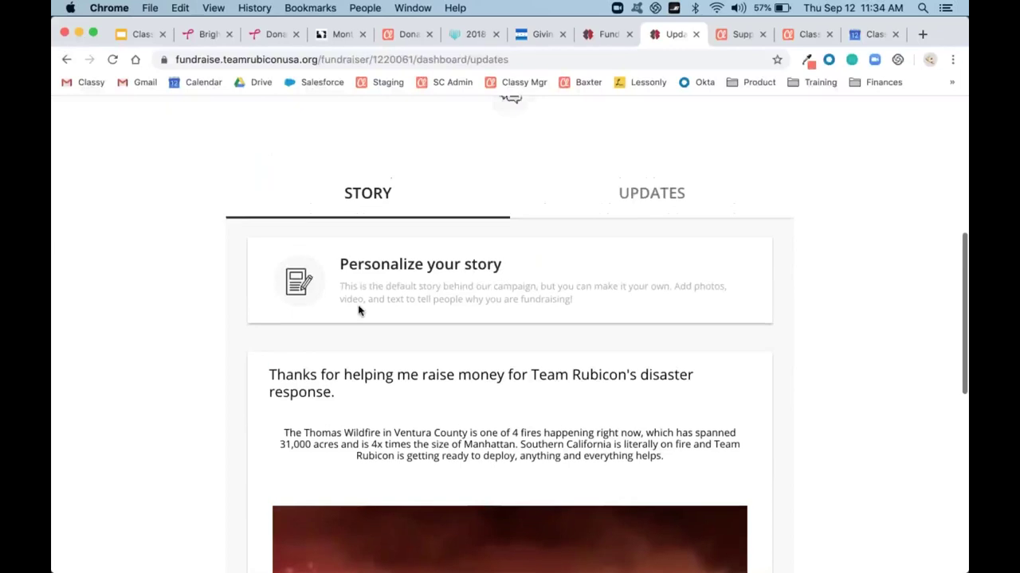
Review the fundraiser's editable details, including headline, end date, goal and vanity URL, and preview the form at mobile width.
{"action": "left_click", "coordinate": [716, 182]}
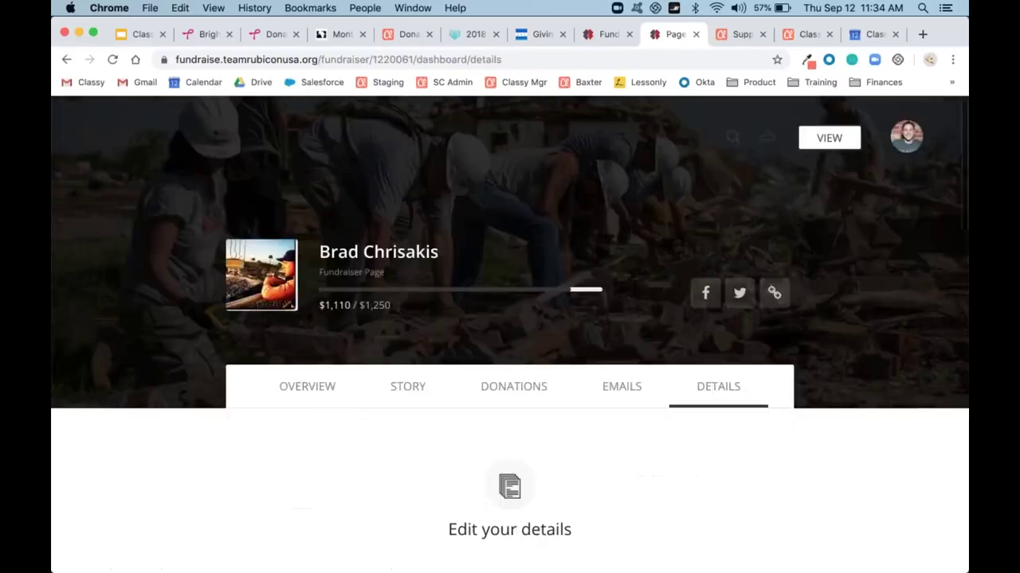
{"action": "scroll", "coordinate": [510, 335], "scroll_direction": "down", "scroll_amount": 5}
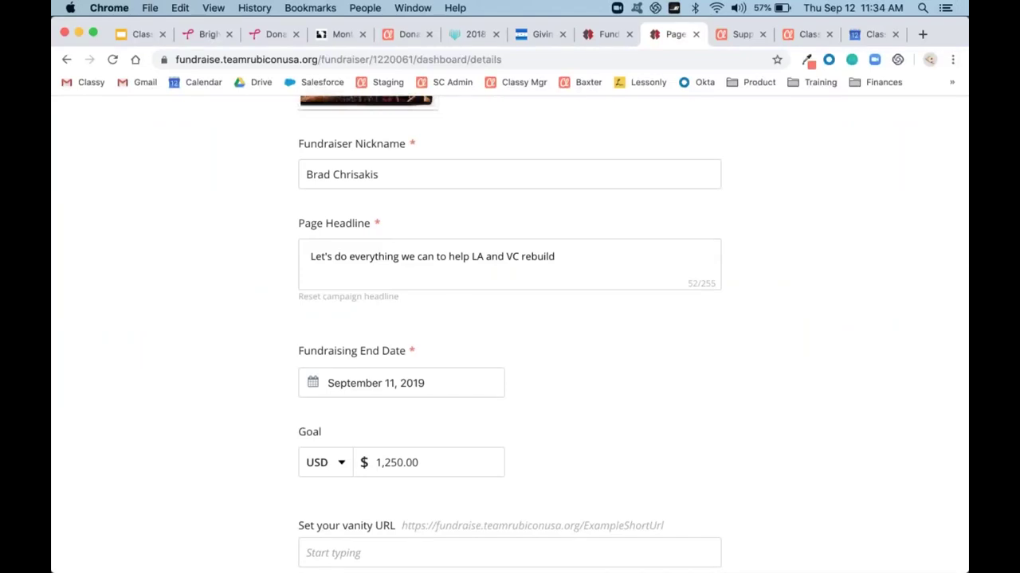
{"action": "scroll", "coordinate": [811, 132], "scroll_direction": "up", "scroll_amount": 5}
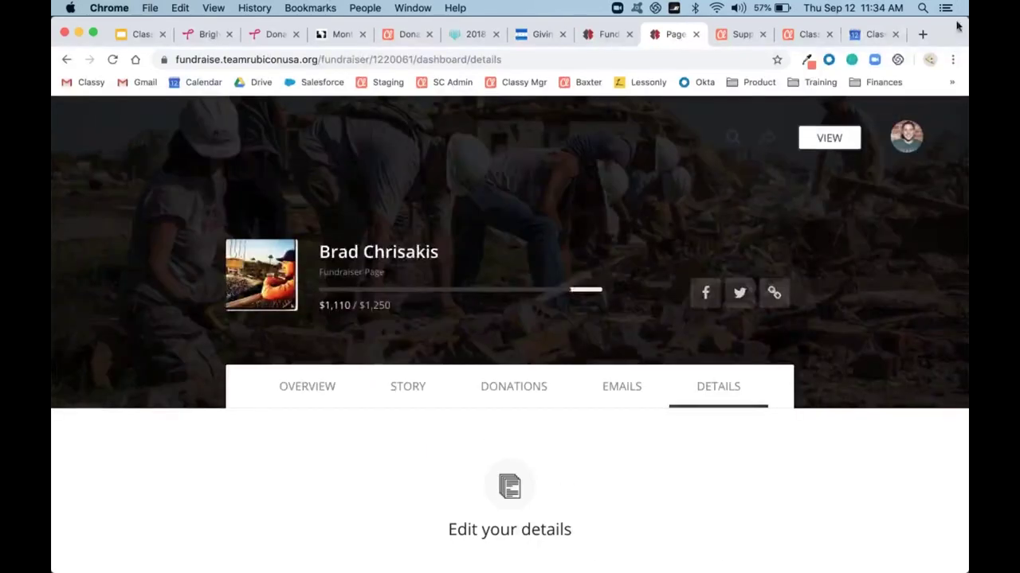
{"action": "key", "text": "ctrl+alt+Left"}
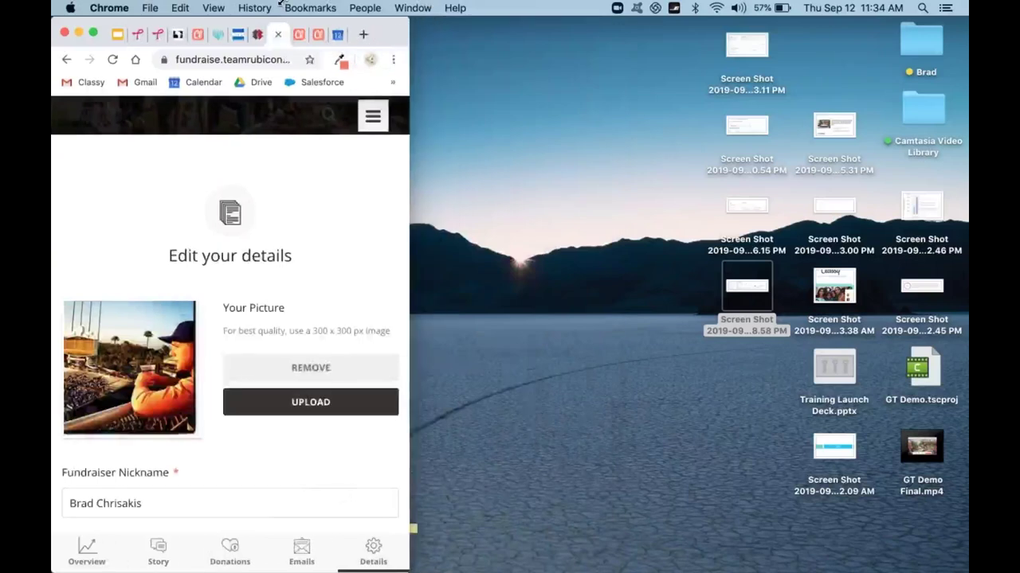
{"action": "key", "text": "ctrl+alt+Return"}
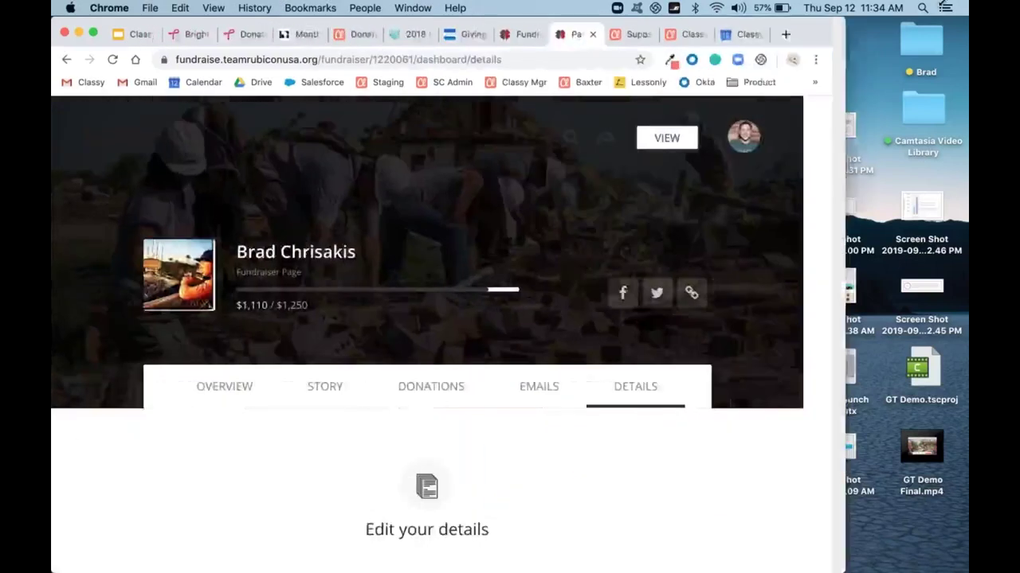
View the public fundraiser page at mobile width, check its sharing options, and restore the browser window to full width.
{"action": "left_click", "coordinate": [829, 137]}
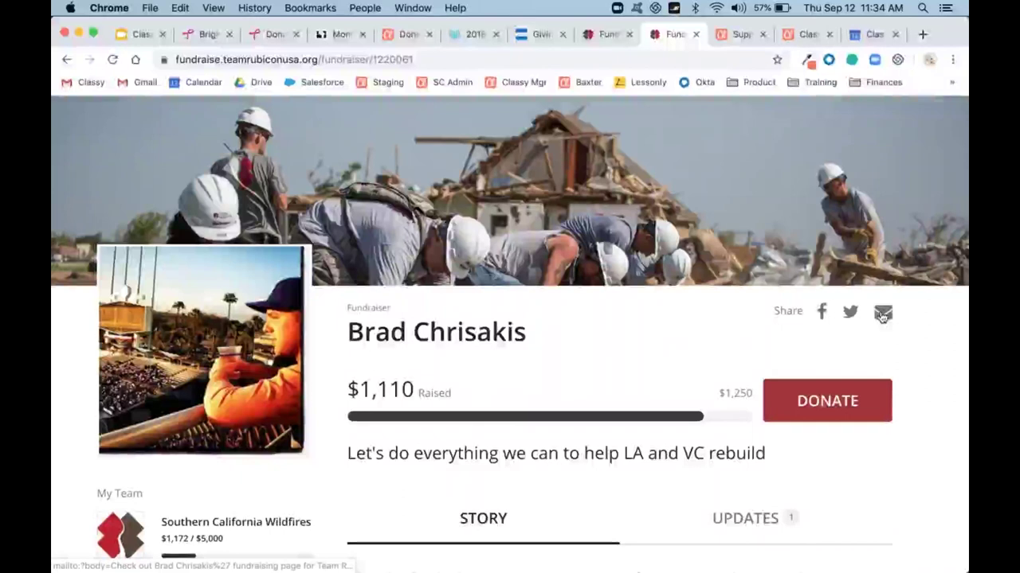
{"action": "key", "text": "super+alt+Left"}
{"action": "left_click", "coordinate": [371, 116]}
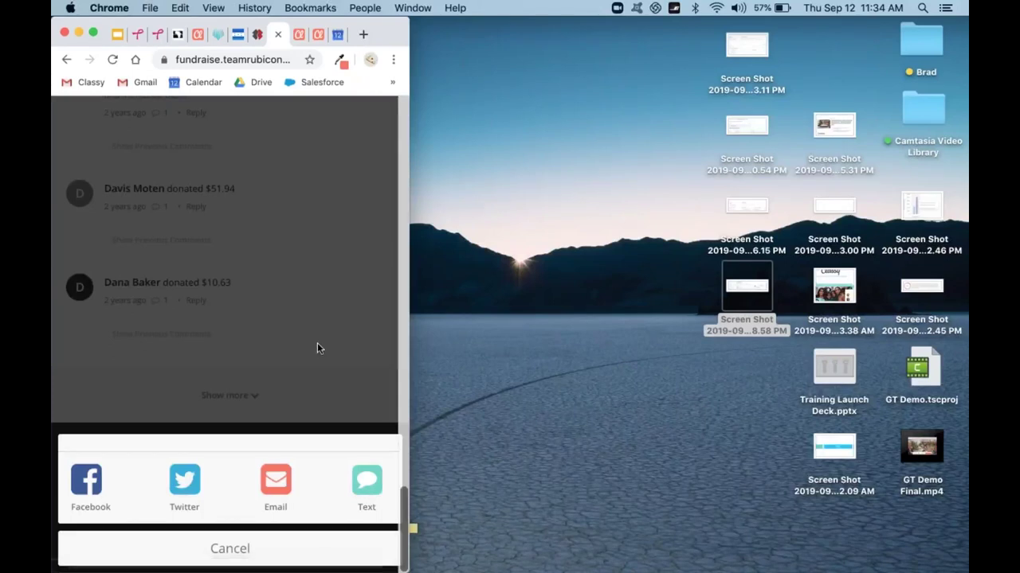
{"action": "left_click", "coordinate": [247, 567]}
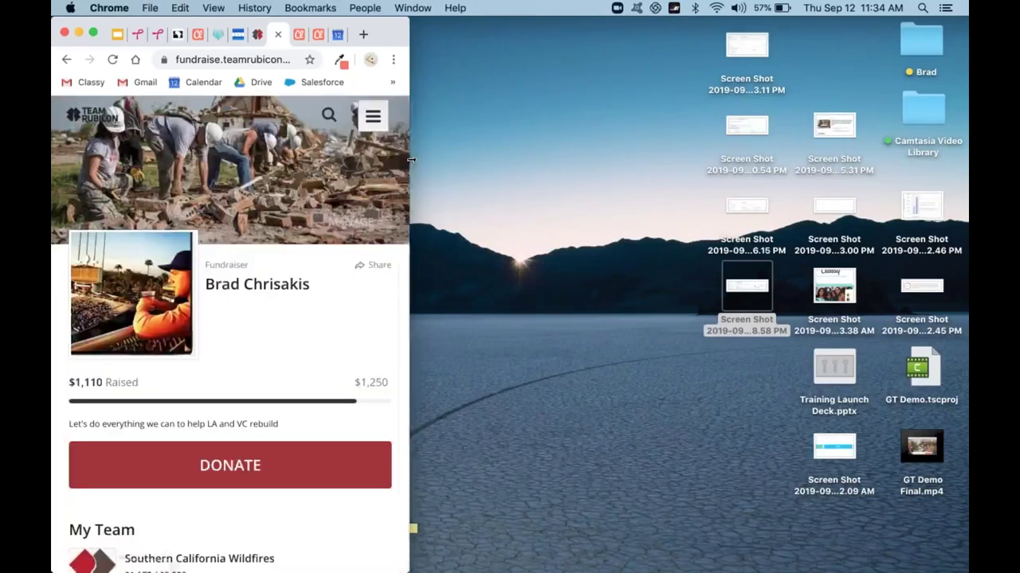
{"action": "left_click_drag", "start_coordinate": [409, 175], "coordinate": [965, 114]}
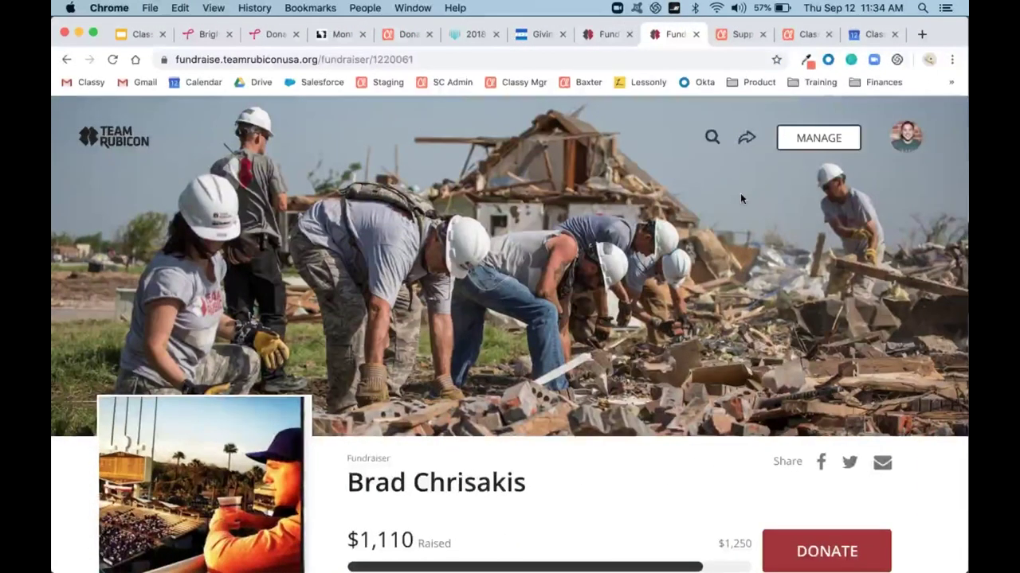
Switch to the Team Rubicon supporter profile and look through its giving totals, fundraising pages, recurring donation and donation history.
{"action": "left_click", "coordinate": [739, 36]}
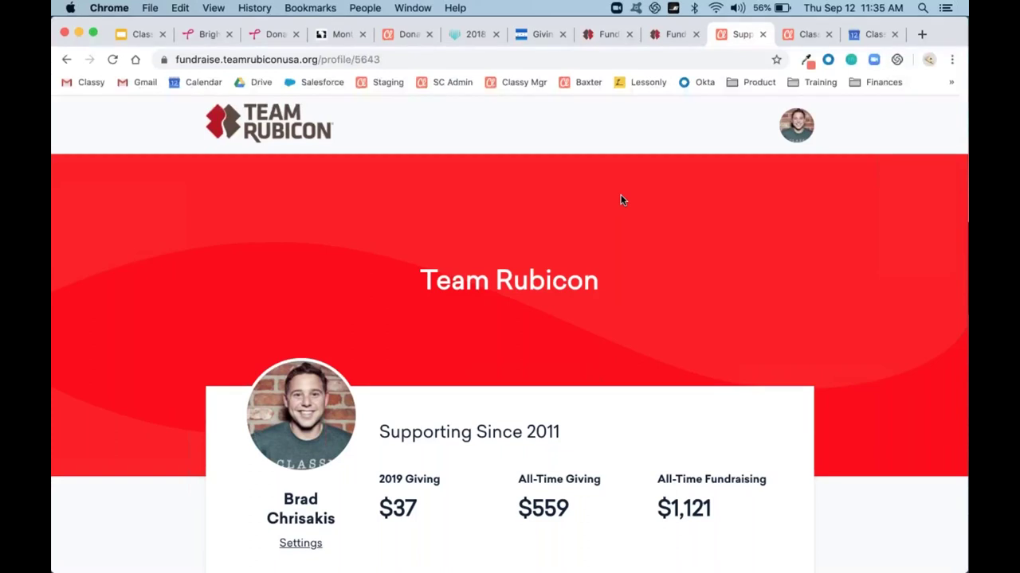
{"action": "scroll", "coordinate": [549, 237], "scroll_direction": "down", "scroll_amount": 5}
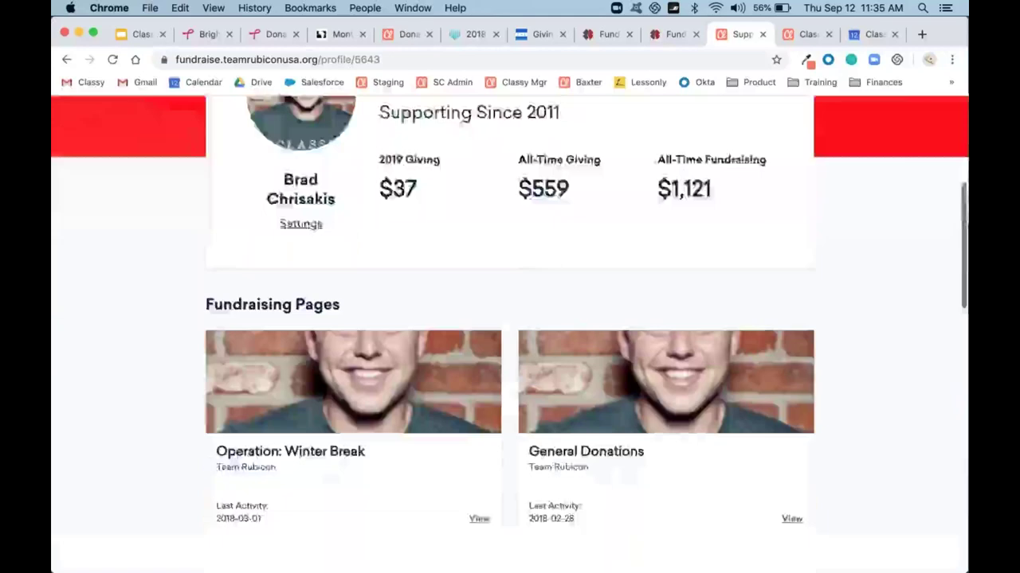
{"action": "scroll", "coordinate": [540, 238], "scroll_direction": "down", "scroll_amount": 4}
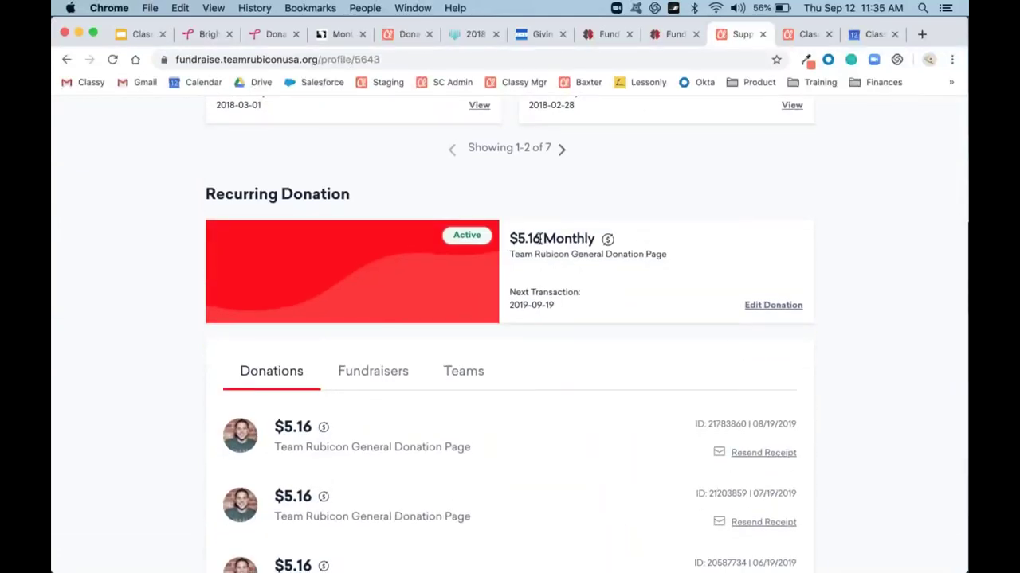
Open the active monthly donation for editing and look over its status, payment and billing fields.
{"action": "left_click", "coordinate": [771, 305]}
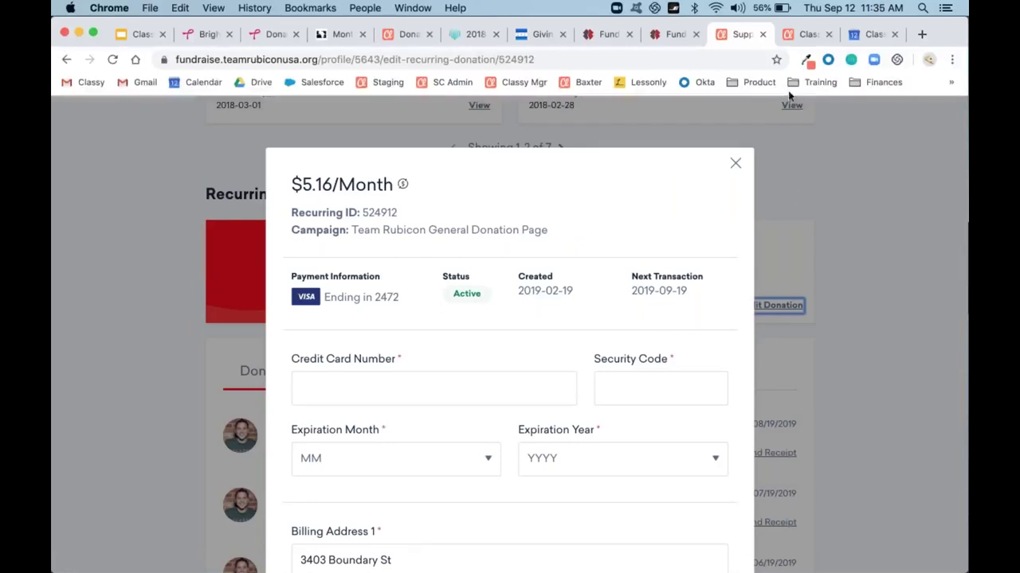
Switch to the Classy campaign admin, open the first Adopt a Rhino campaign and review its basic setup details.
{"action": "left_click", "coordinate": [799, 39]}
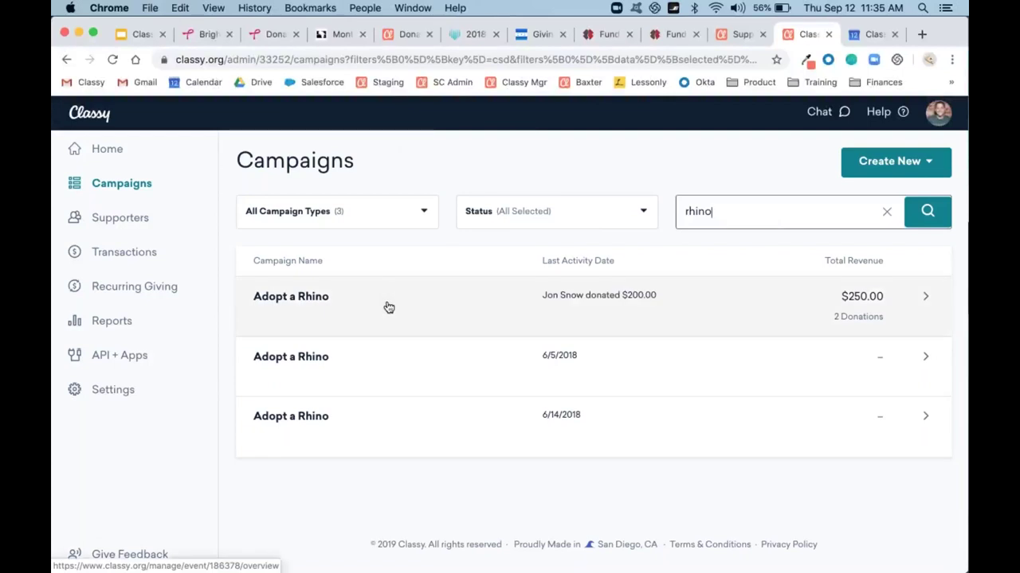
{"action": "left_click", "coordinate": [474, 304]}
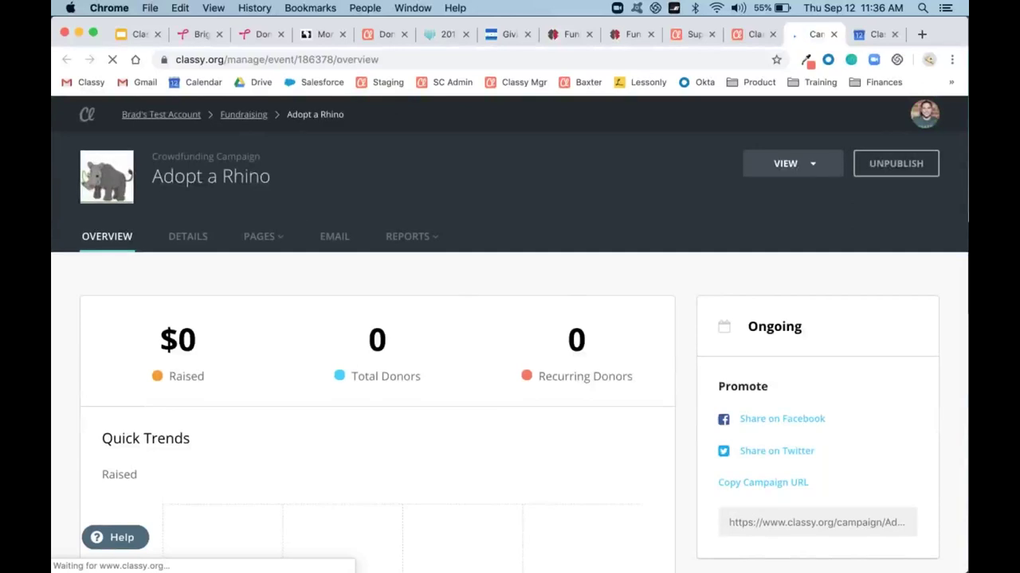
{"action": "left_click", "coordinate": [263, 236]}
{"action": "scroll", "coordinate": [312, 280], "scroll_direction": "down", "scroll_amount": 1}
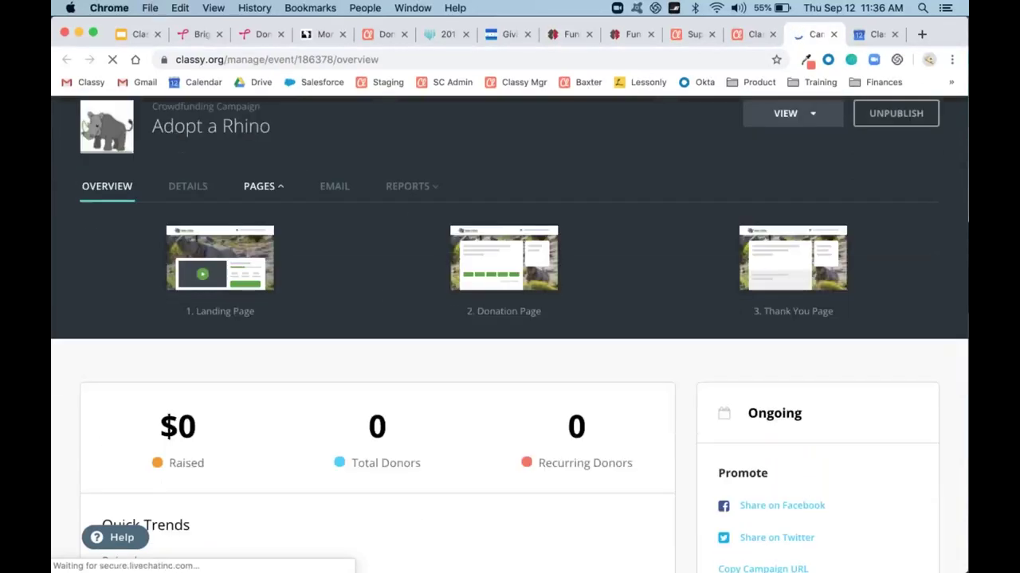
{"action": "left_click", "coordinate": [254, 271]}
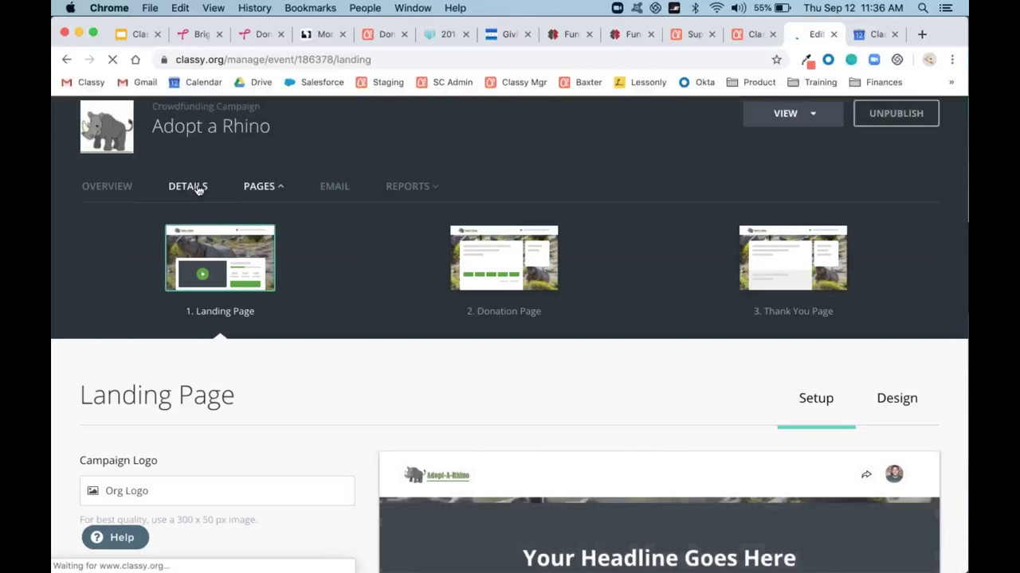
{"action": "scroll", "coordinate": [494, 459], "scroll_direction": "down", "scroll_amount": 2}
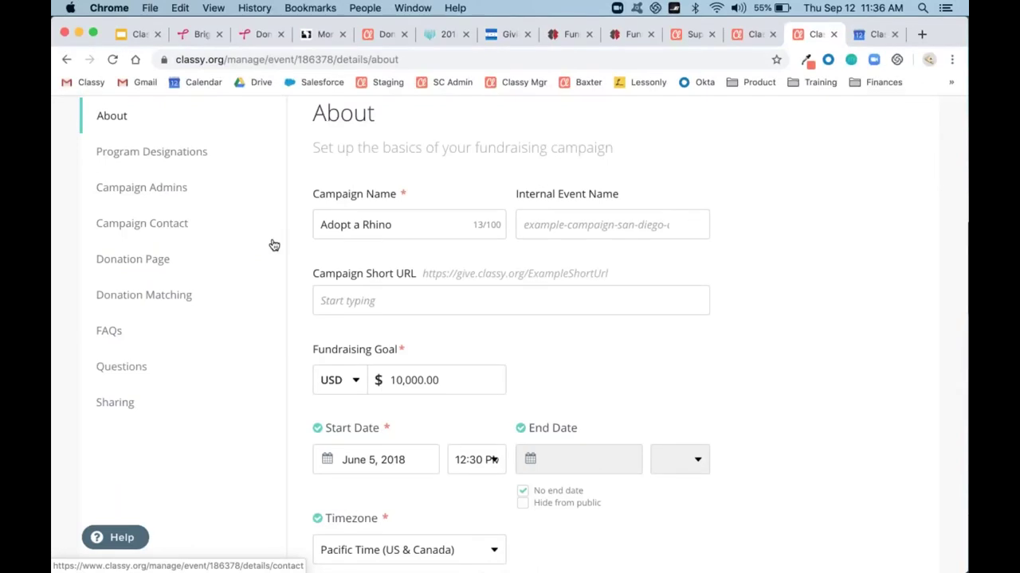
{"action": "scroll", "coordinate": [271, 244], "scroll_direction": "up", "scroll_amount": 5}
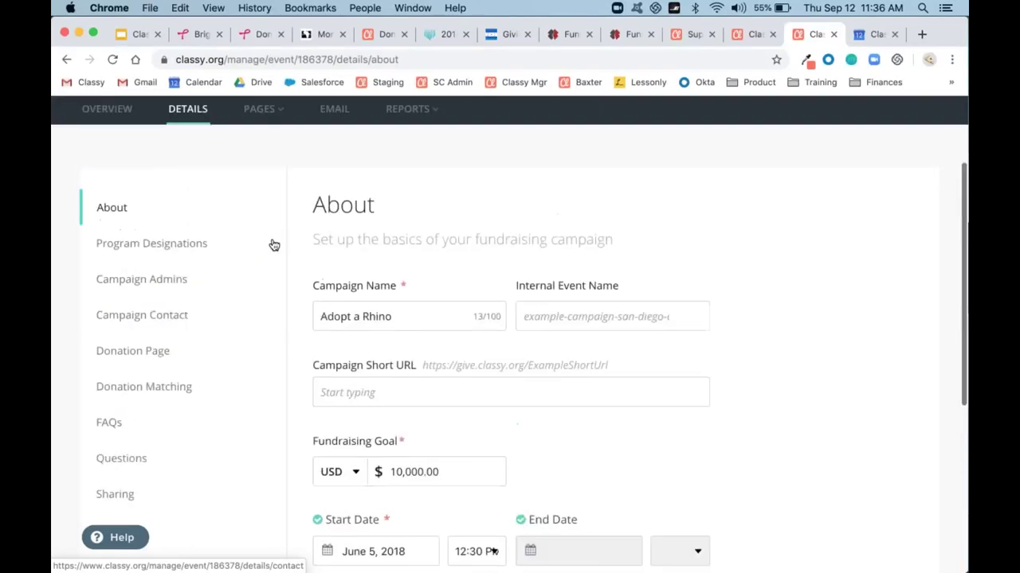
Return to the campaign's landing page setup and try out editing the headline text beside the page preview.
{"action": "left_click", "coordinate": [263, 220]}
{"action": "left_click", "coordinate": [247, 284]}
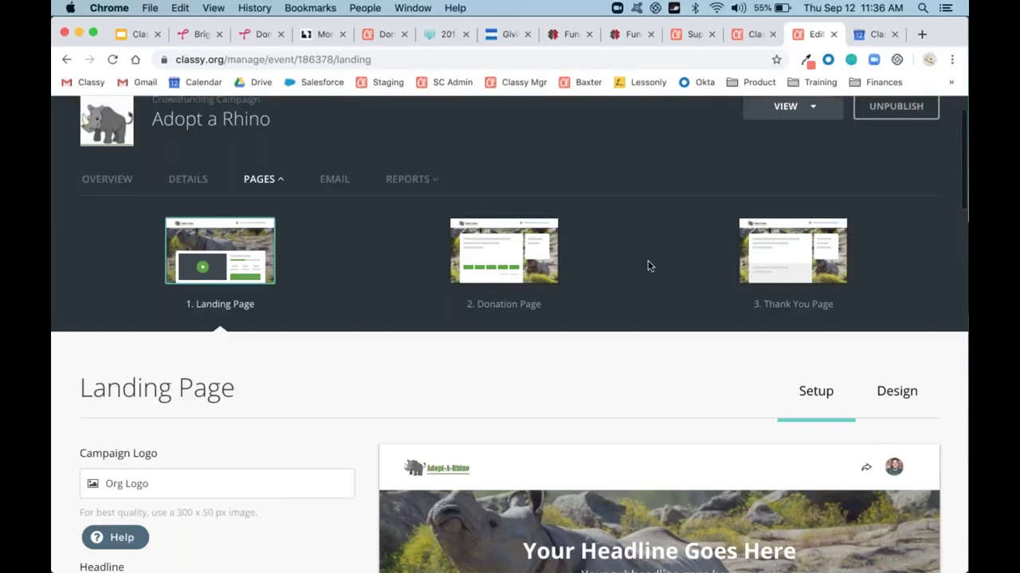
{"action": "scroll", "coordinate": [648, 263], "scroll_direction": "down", "scroll_amount": 5}
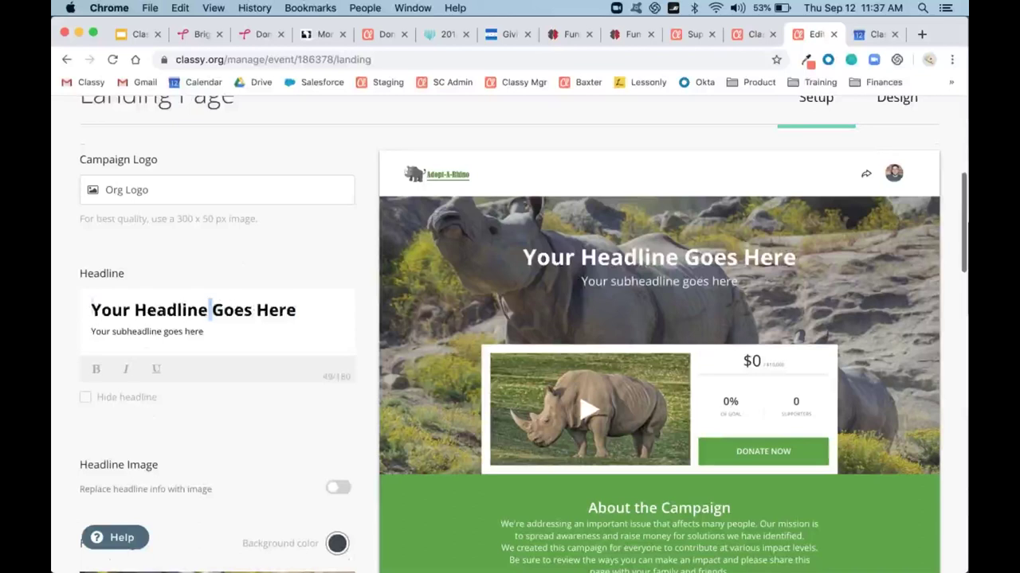
{"action": "triple_click", "coordinate": [263, 308]}
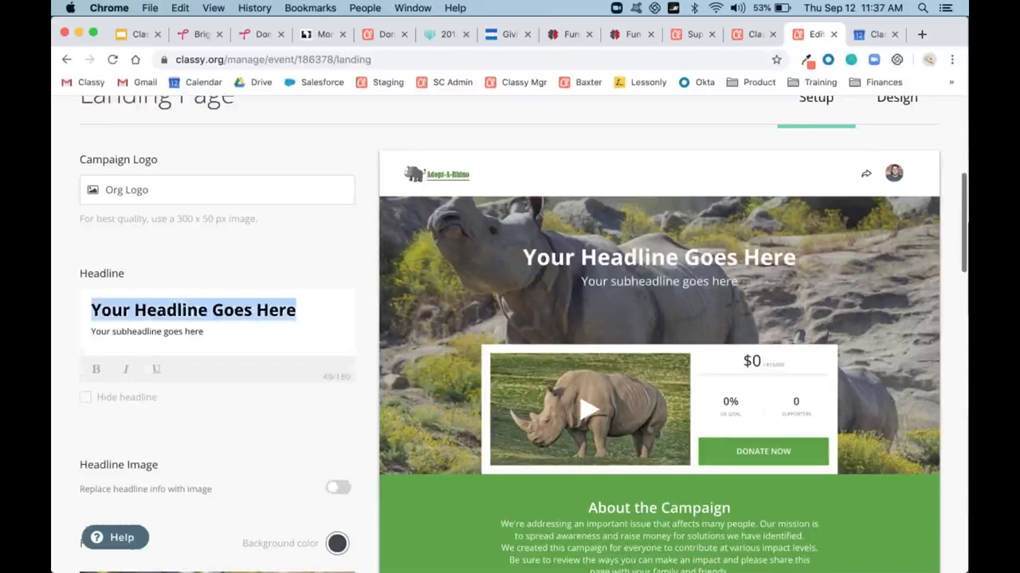
{"action": "key", "text": "BackSpace"}
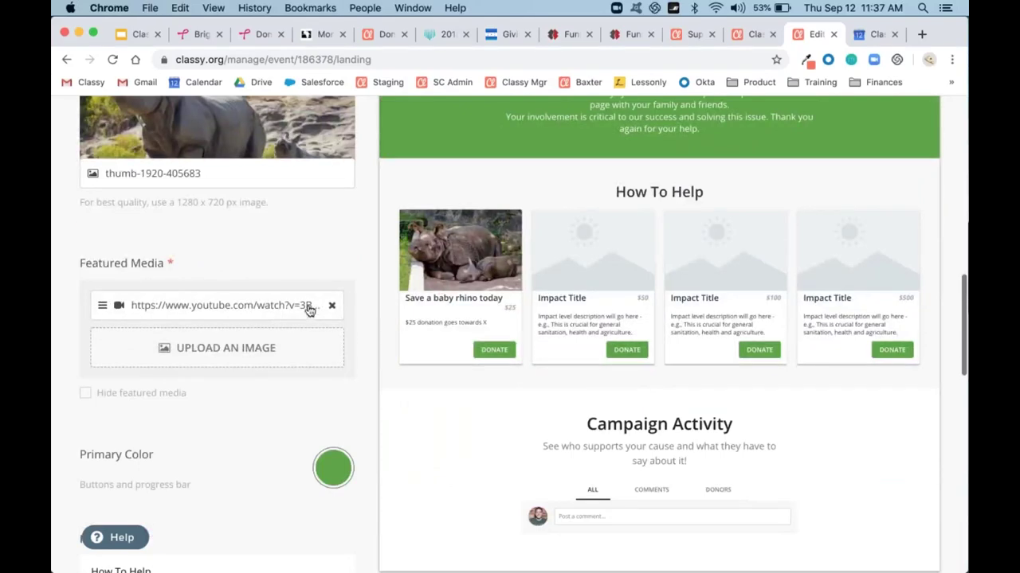
Open and save the $25 "Save a baby rhino today" impact level, and look over the About the campaign text.
{"action": "scroll", "coordinate": [263, 314], "scroll_direction": "down", "scroll_amount": 5}
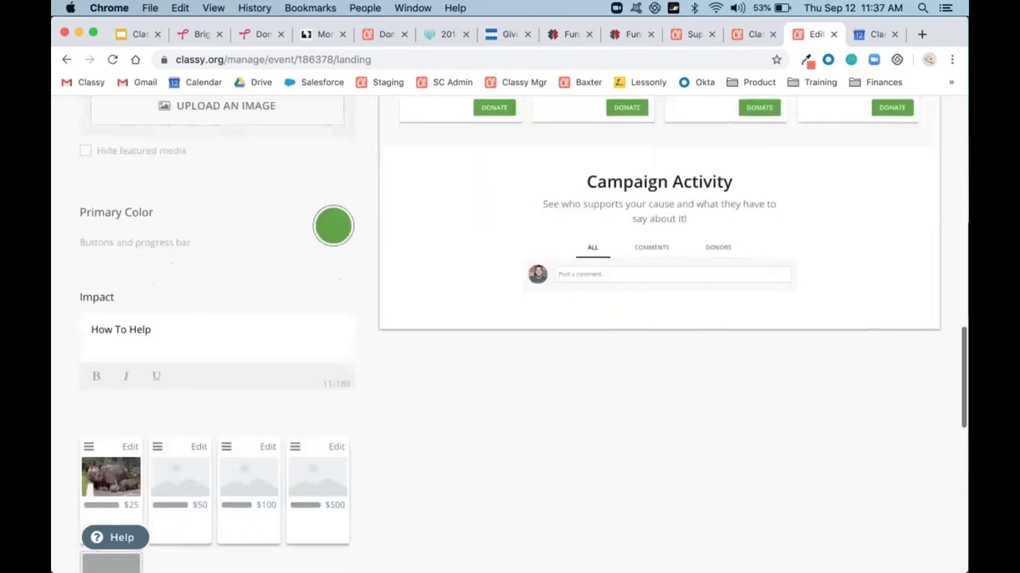
{"action": "left_click", "coordinate": [130, 389]}
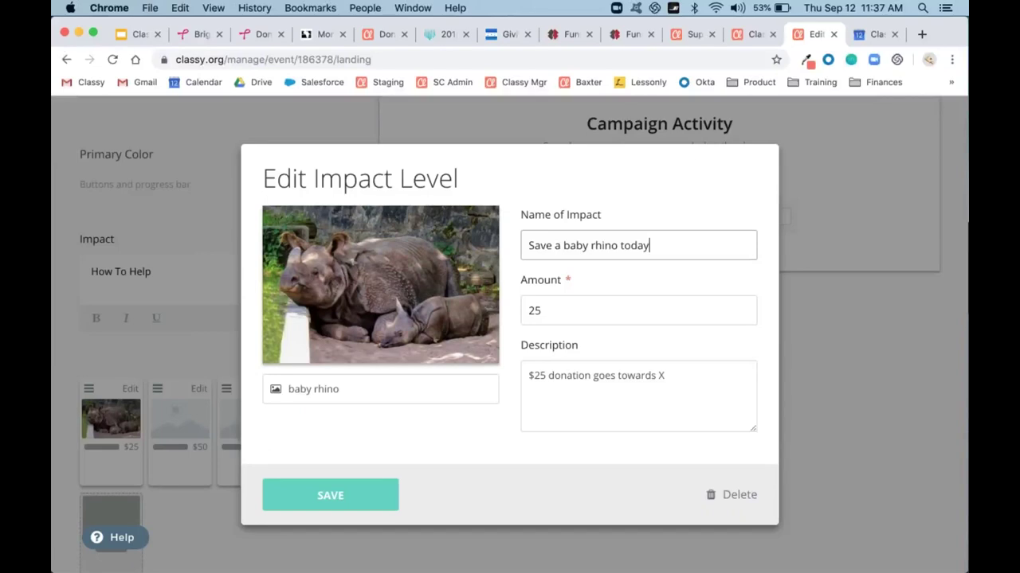
{"action": "left_click", "coordinate": [339, 494]}
{"action": "scroll", "coordinate": [339, 493], "scroll_direction": "down", "scroll_amount": 3}
{"action": "scroll", "coordinate": [510, 334], "scroll_direction": "down", "scroll_amount": 5}
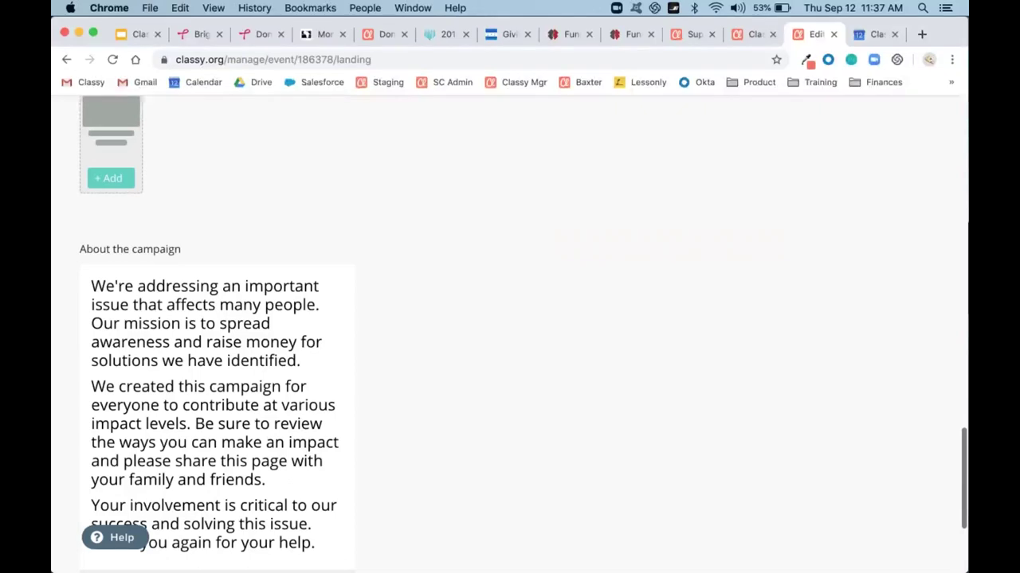
Switch the landing page to its design options and examine the Header block's logo, text color and background settings.
{"action": "scroll", "coordinate": [673, 174], "scroll_direction": "up", "scroll_amount": 10}
{"action": "scroll", "coordinate": [673, 173], "scroll_direction": "up", "scroll_amount": 5}
{"action": "left_click", "coordinate": [913, 231]}
{"action": "left_click", "coordinate": [575, 363]}
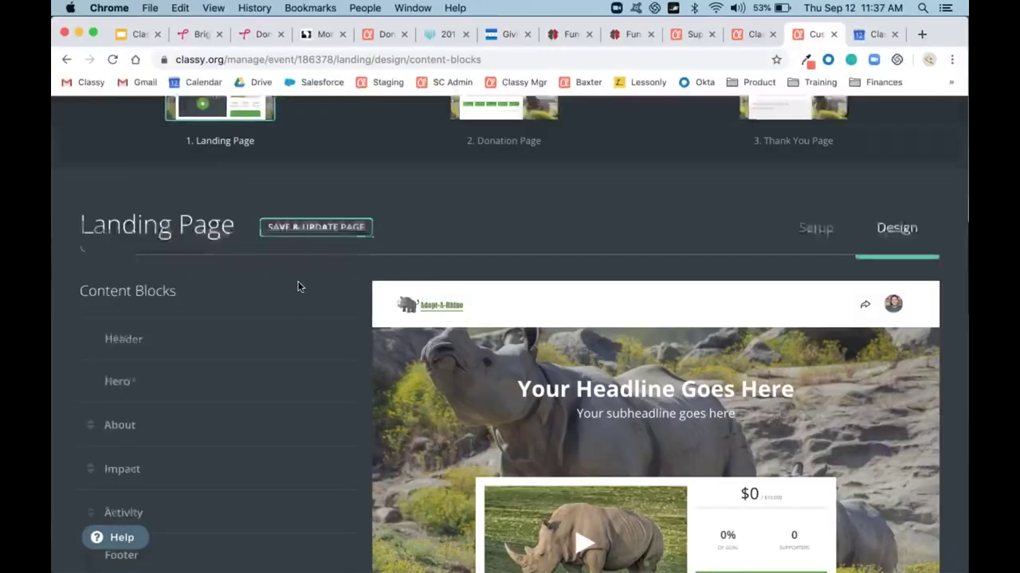
{"action": "scroll", "coordinate": [299, 287], "scroll_direction": "down", "scroll_amount": 2}
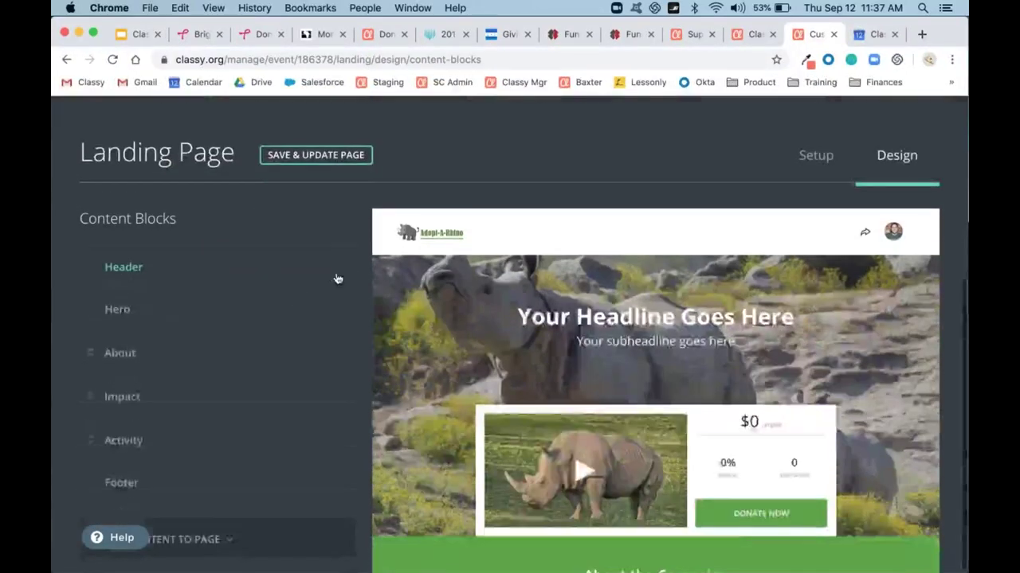
{"action": "left_click", "coordinate": [145, 274]}
{"action": "left_click", "coordinate": [539, 368]}
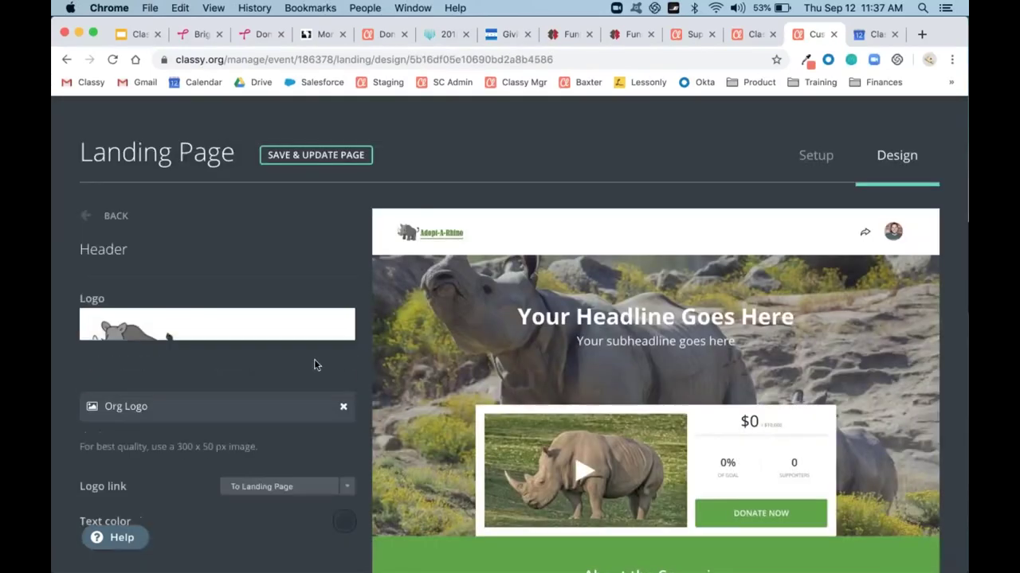
{"action": "scroll", "coordinate": [271, 375], "scroll_direction": "down", "scroll_amount": 5}
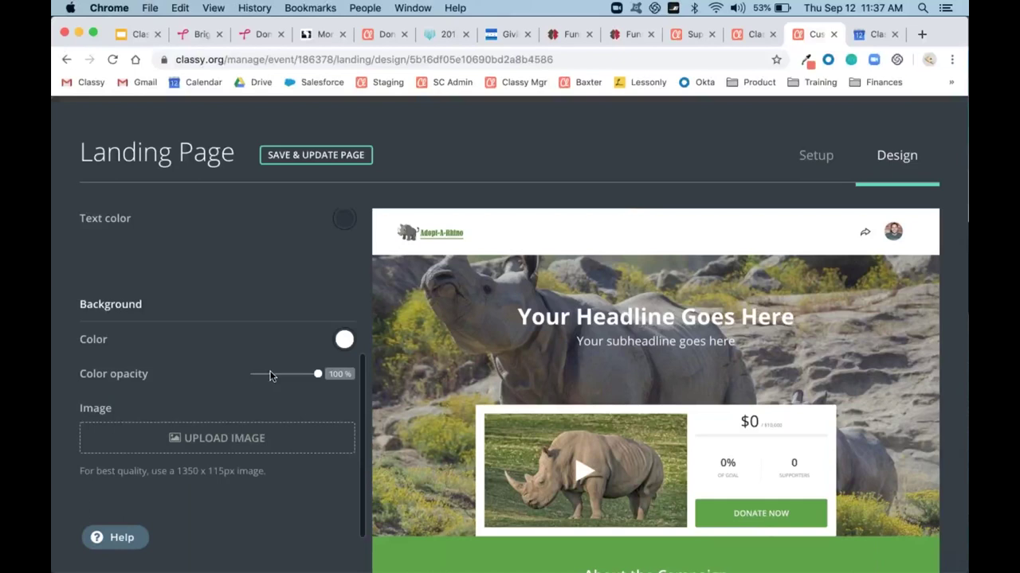
{"action": "scroll", "coordinate": [207, 341], "scroll_direction": "up", "scroll_amount": 5}
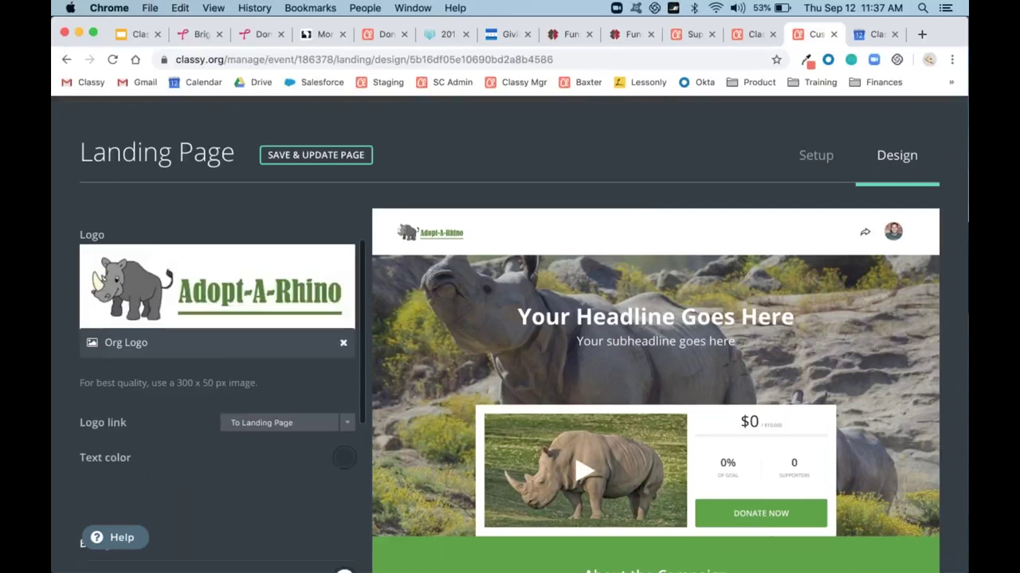
{"action": "left_click", "coordinate": [118, 216]}
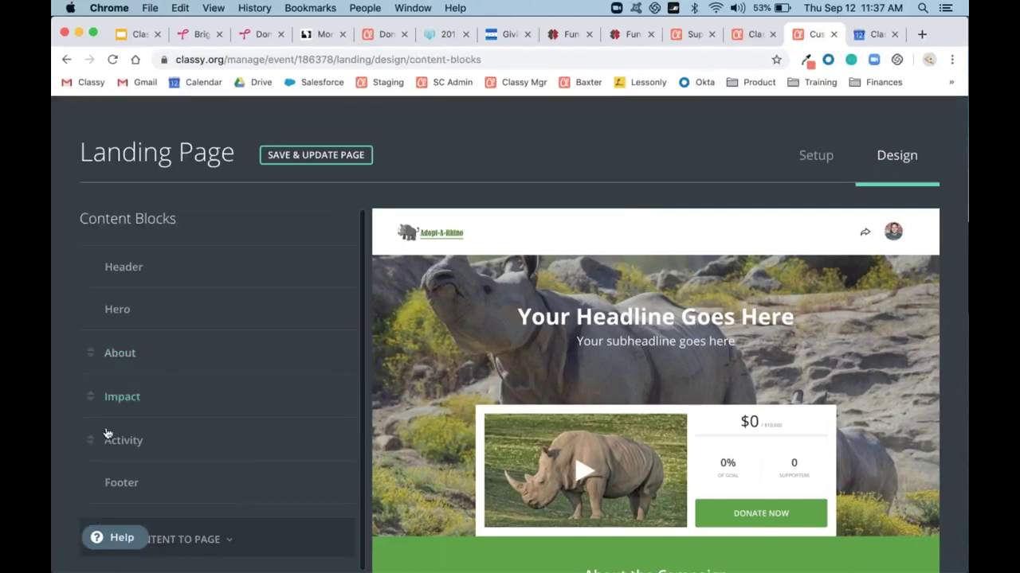
Reorder the landing page content blocks to put Impact before About and Activity.
{"action": "left_click_drag", "start_coordinate": [91, 444], "coordinate": [90, 335]}
{"action": "left_click_drag", "start_coordinate": [93, 399], "coordinate": [91, 353]}
{"action": "left_click_drag", "start_coordinate": [90, 439], "coordinate": [91, 353]}
Add a Custom content block to the landing page and view its markup editor.
{"action": "scroll", "coordinate": [211, 386], "scroll_direction": "down", "scroll_amount": 1}
{"action": "left_click", "coordinate": [212, 513]}
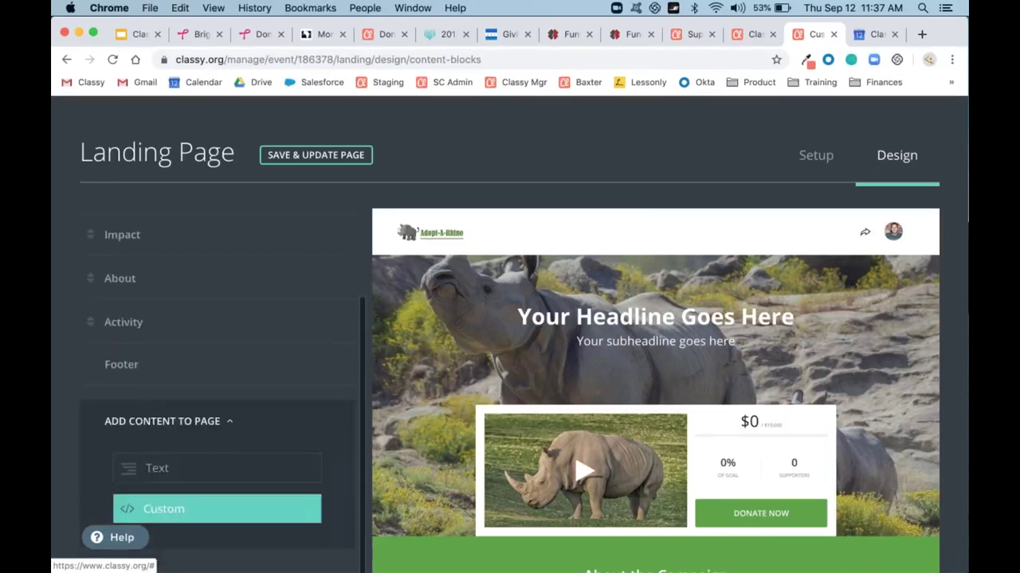
{"action": "mouse_move", "coordinate": [186, 364]}
{"action": "left_mouse_down"}
{"action": "mouse_move", "coordinate": [187, 344]}
{"action": "mouse_move", "coordinate": [186, 385]}
{"action": "left_mouse_up"}
{"action": "left_click", "coordinate": [555, 364]}
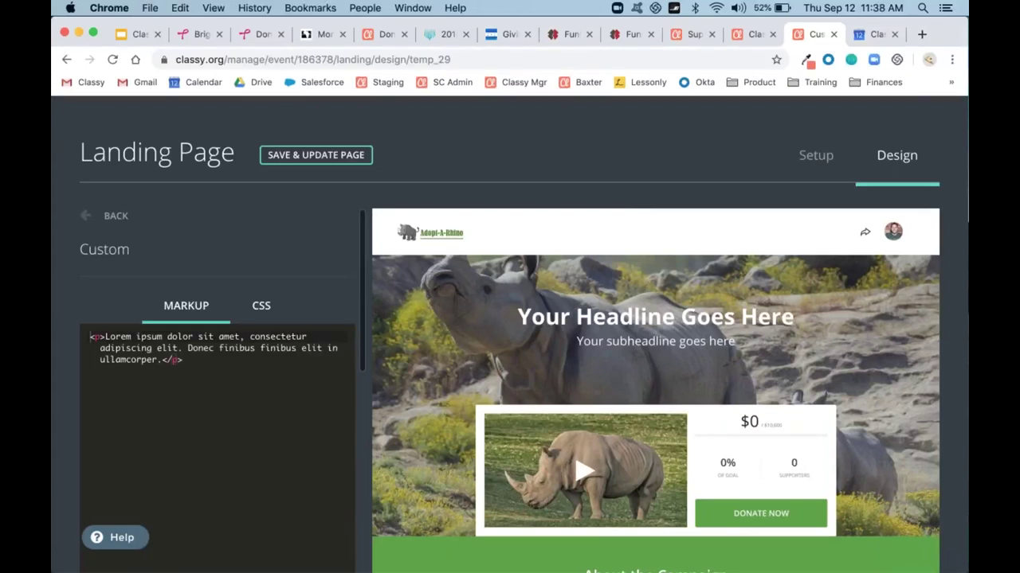
{"action": "scroll", "coordinate": [509, 334], "scroll_direction": "up", "scroll_amount": 5}
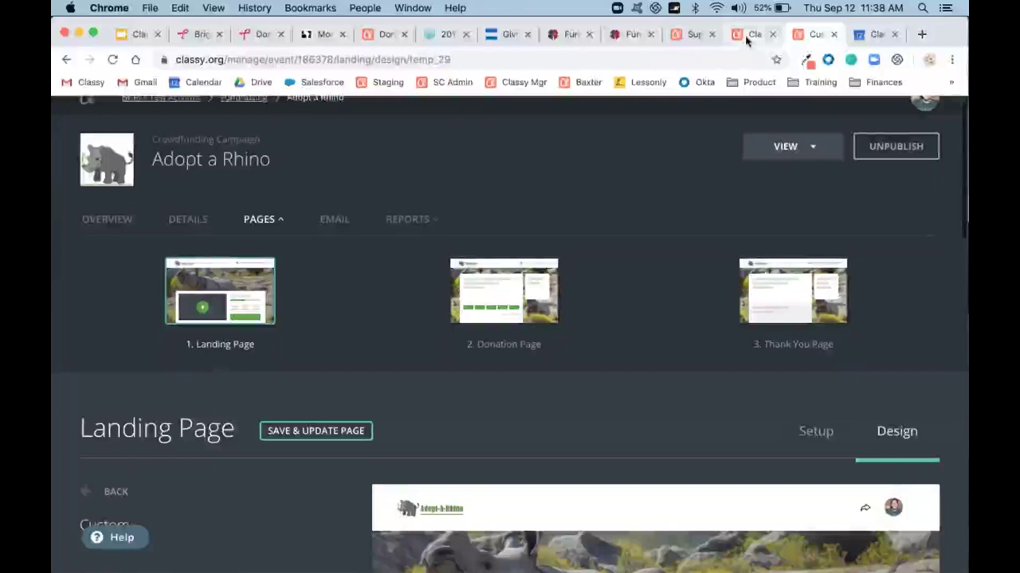
Open the suspended "Thanks Giving" Tuesday recurring giving plan and review its history, settings, payment, supporter, campaign and designation sections.
{"action": "left_click", "coordinate": [749, 35]}
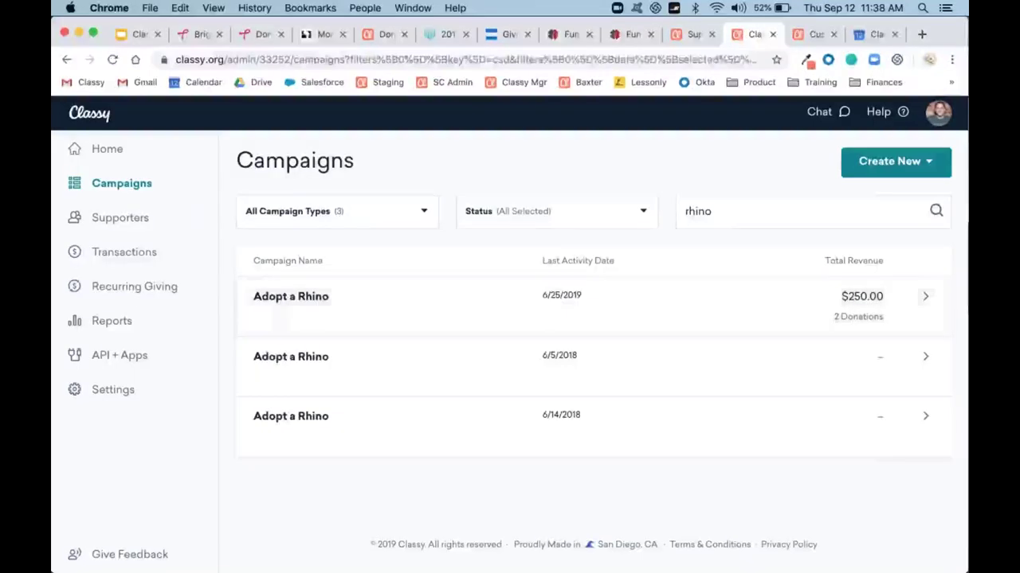
{"action": "left_click", "coordinate": [130, 286]}
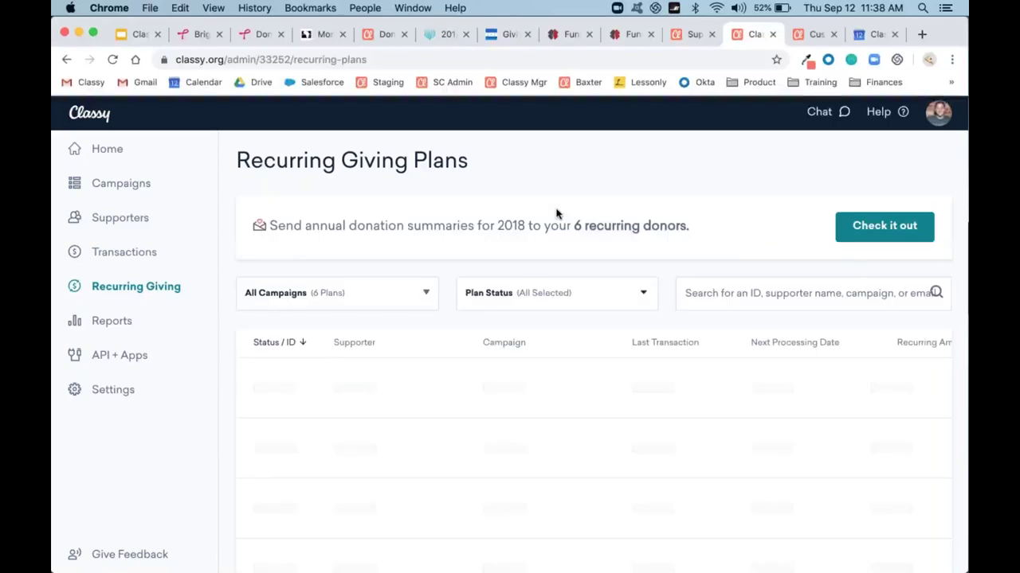
{"action": "scroll", "coordinate": [556, 213], "scroll_direction": "down", "scroll_amount": 3}
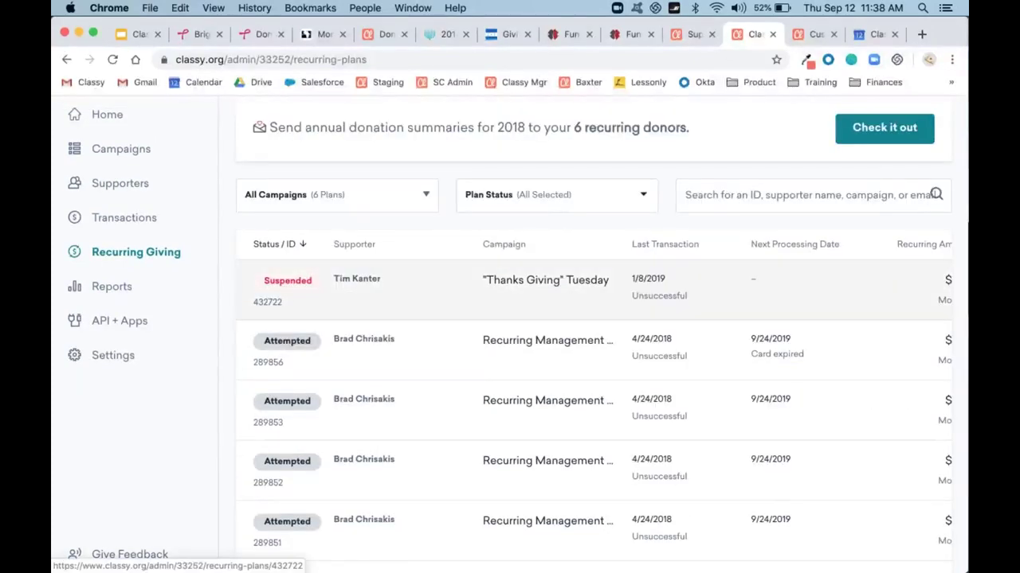
{"action": "left_click", "coordinate": [614, 294]}
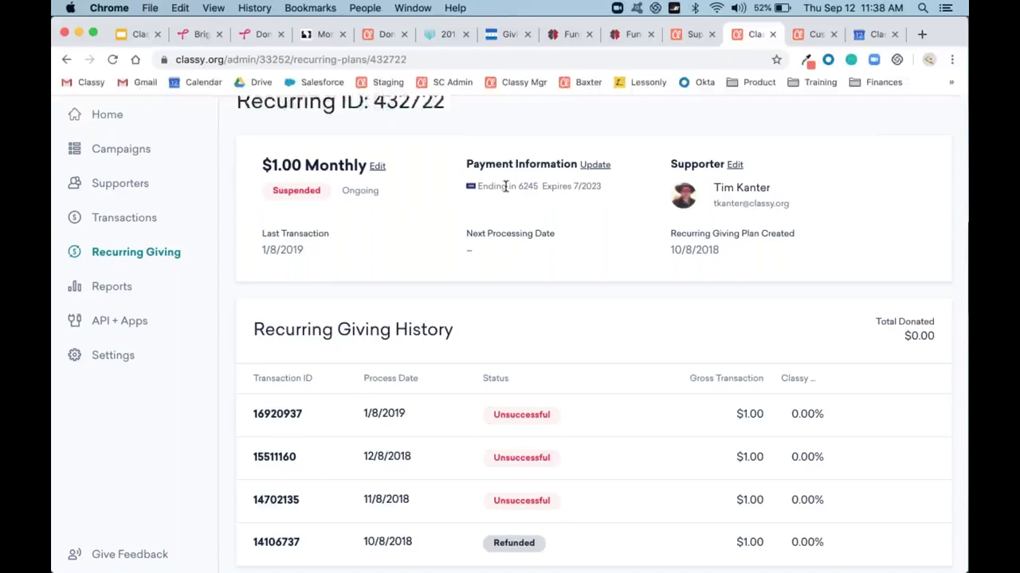
{"action": "scroll", "coordinate": [505, 185], "scroll_direction": "down", "scroll_amount": 6}
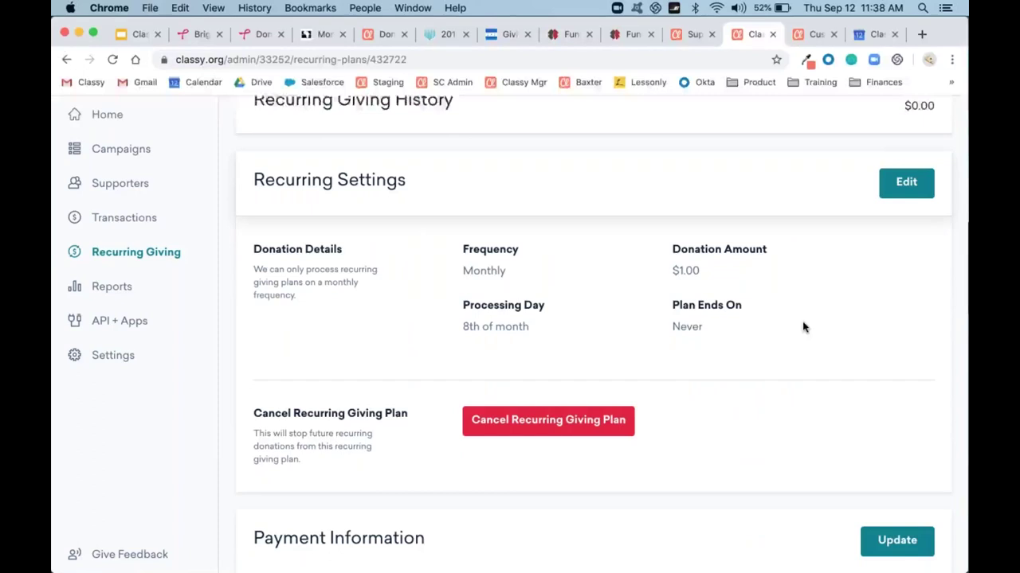
{"action": "scroll", "coordinate": [690, 321], "scroll_direction": "down", "scroll_amount": 5}
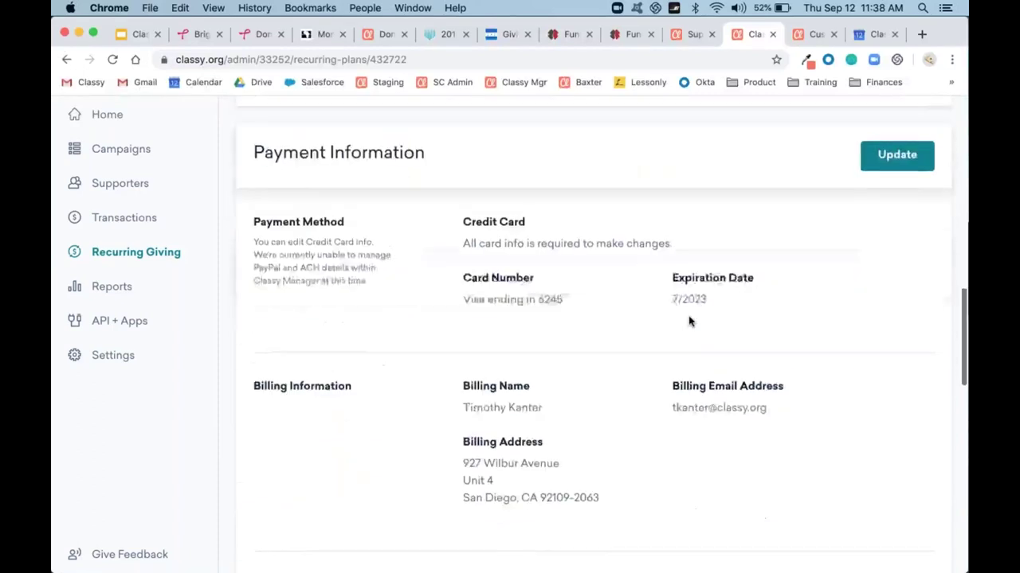
{"action": "scroll", "coordinate": [690, 321], "scroll_direction": "down", "scroll_amount": 8}
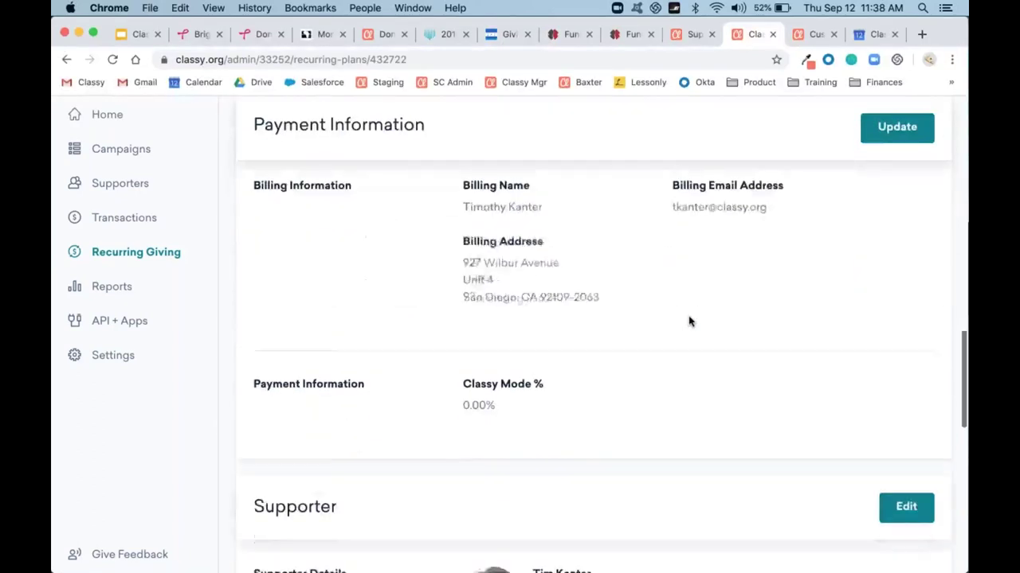
{"action": "scroll", "coordinate": [690, 321], "scroll_direction": "down", "scroll_amount": 3}
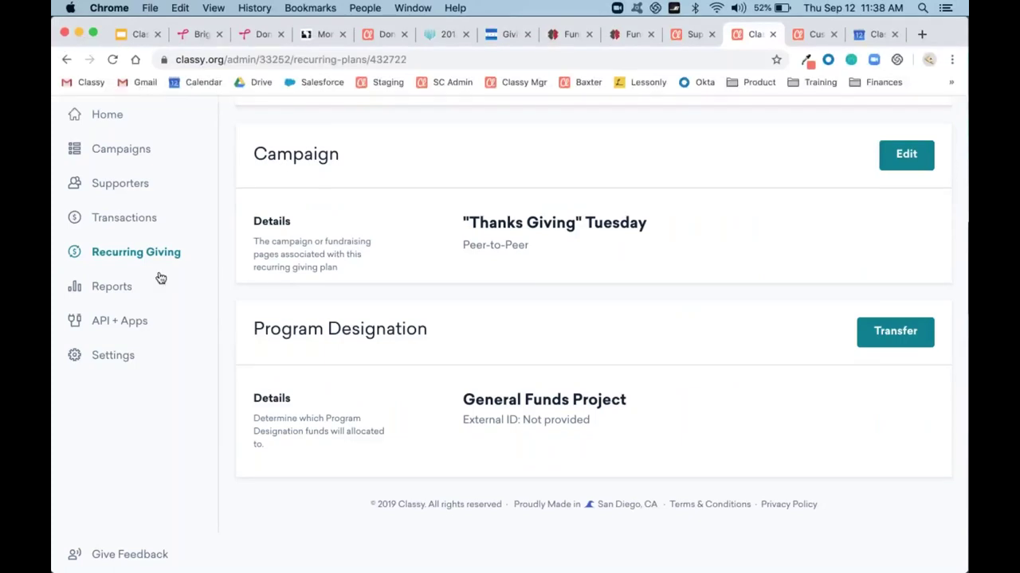
Open the general Transactions report and move the Billing Email Address column ahead of Donor Name.
{"action": "left_click", "coordinate": [130, 286]}
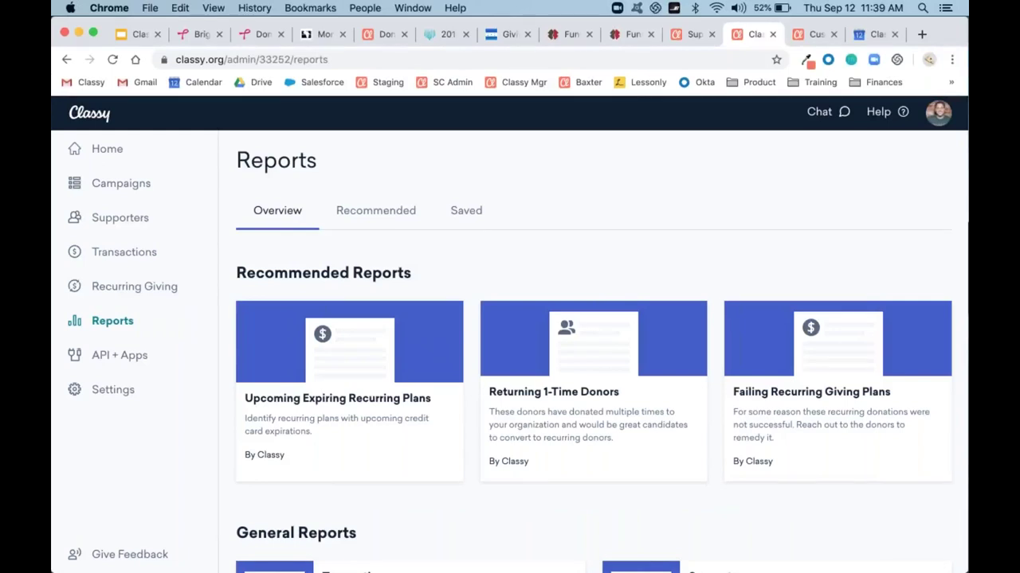
{"action": "scroll", "coordinate": [473, 236], "scroll_direction": "down", "scroll_amount": 5}
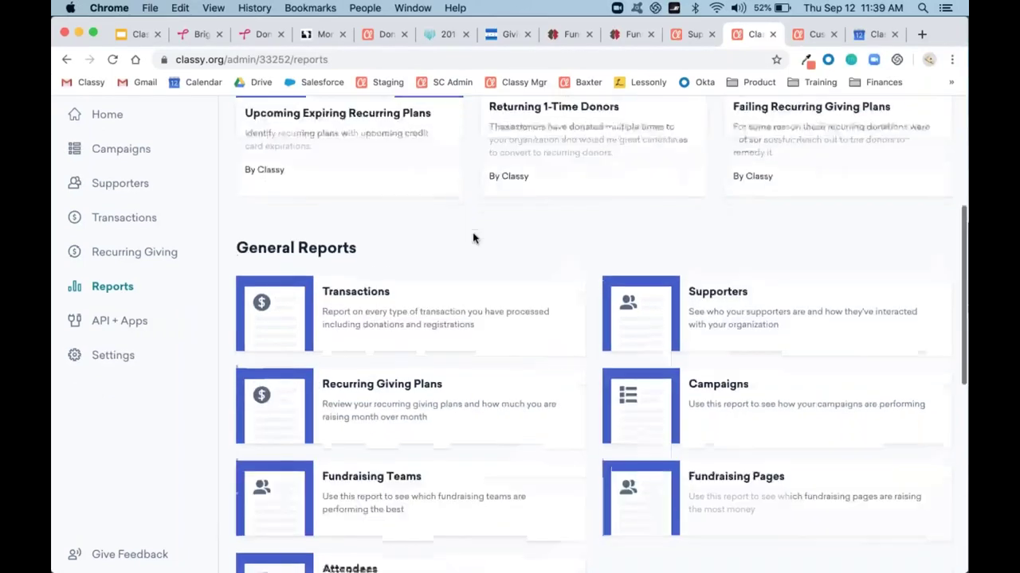
{"action": "left_click", "coordinate": [412, 236]}
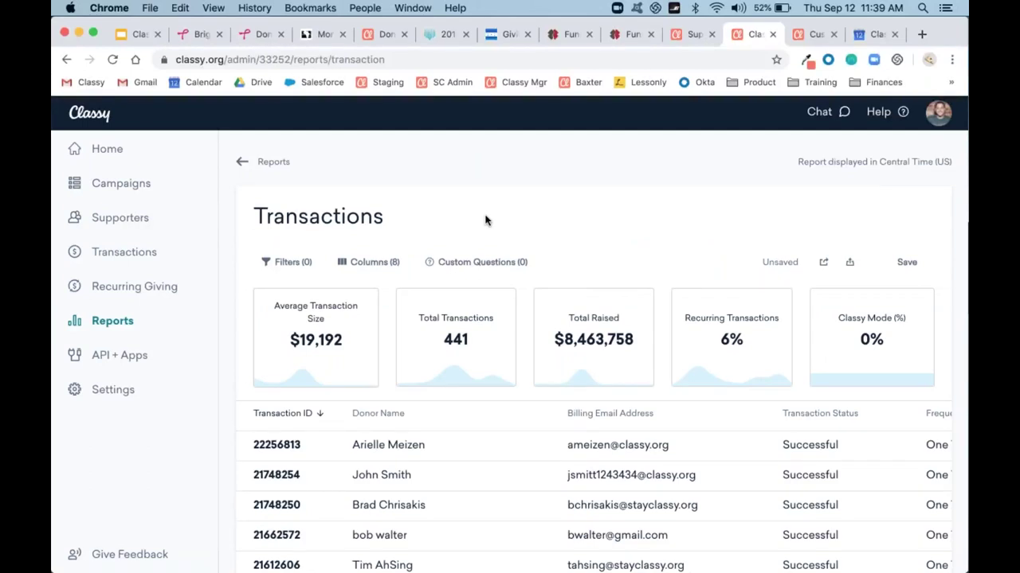
{"action": "left_click_drag", "start_coordinate": [562, 414], "coordinate": [405, 412]}
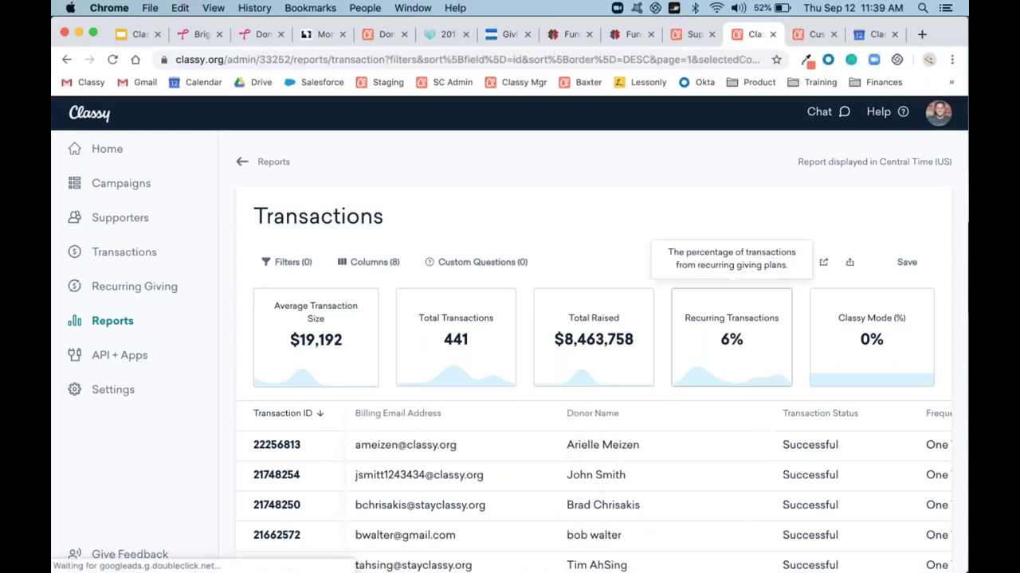
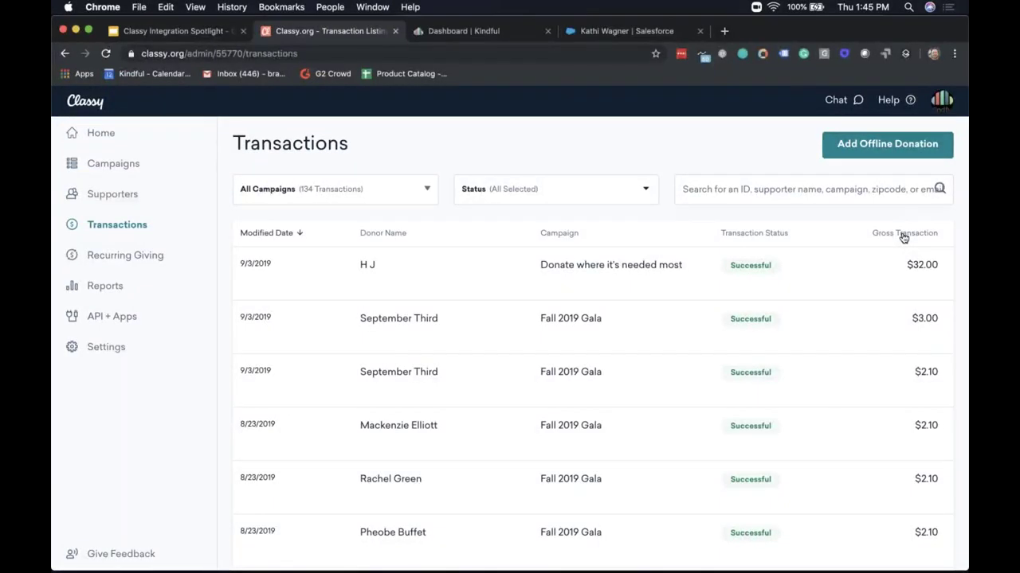
Sort the transactions by gross amount from highest to lowest and open the $105.00 donation's details.
{"action": "left_click", "coordinate": [903, 235]}
{"action": "left_click", "coordinate": [903, 234]}
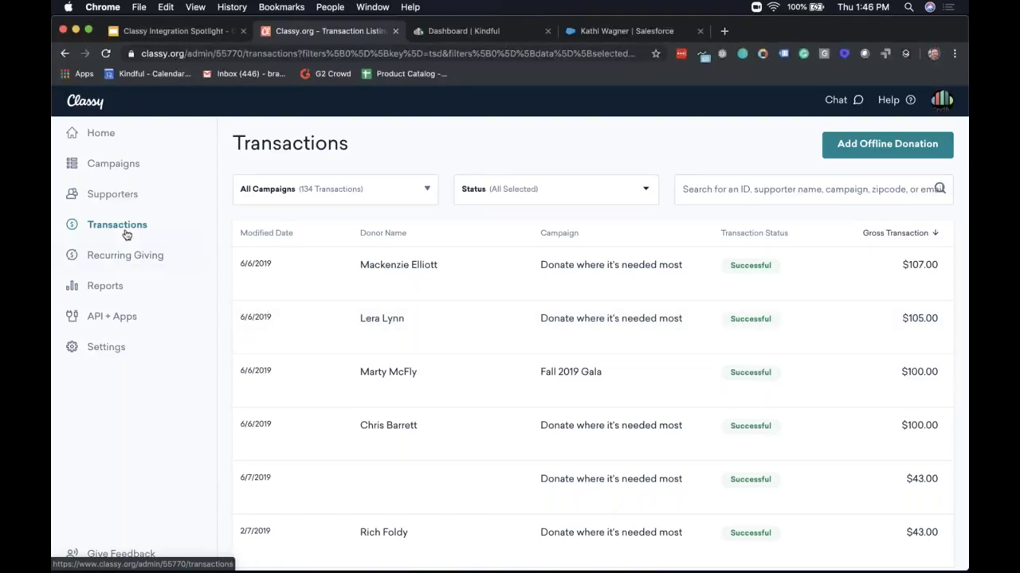
{"action": "left_click", "coordinate": [401, 338]}
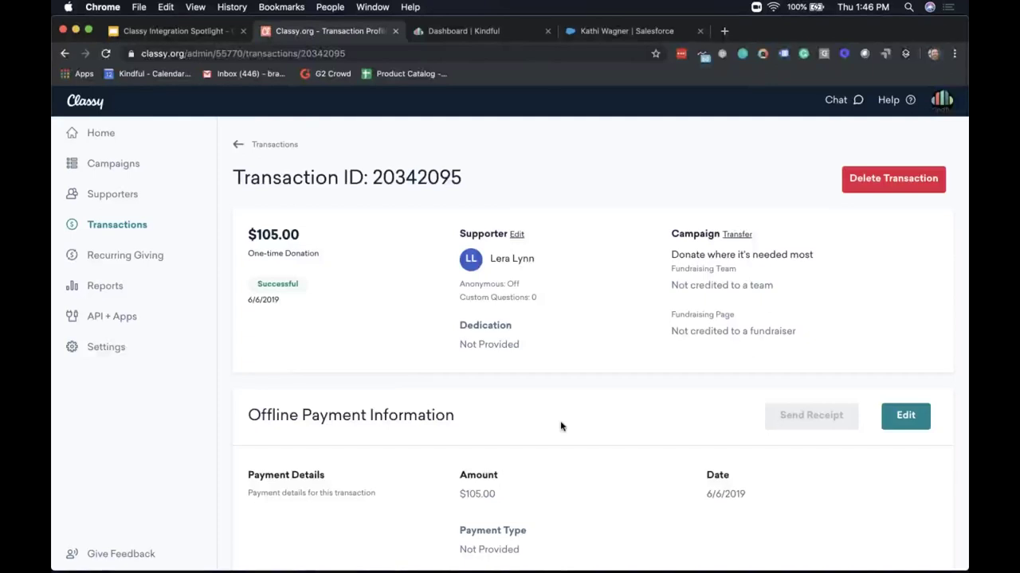
{"action": "scroll", "coordinate": [560, 426], "scroll_direction": "down", "scroll_amount": 1}
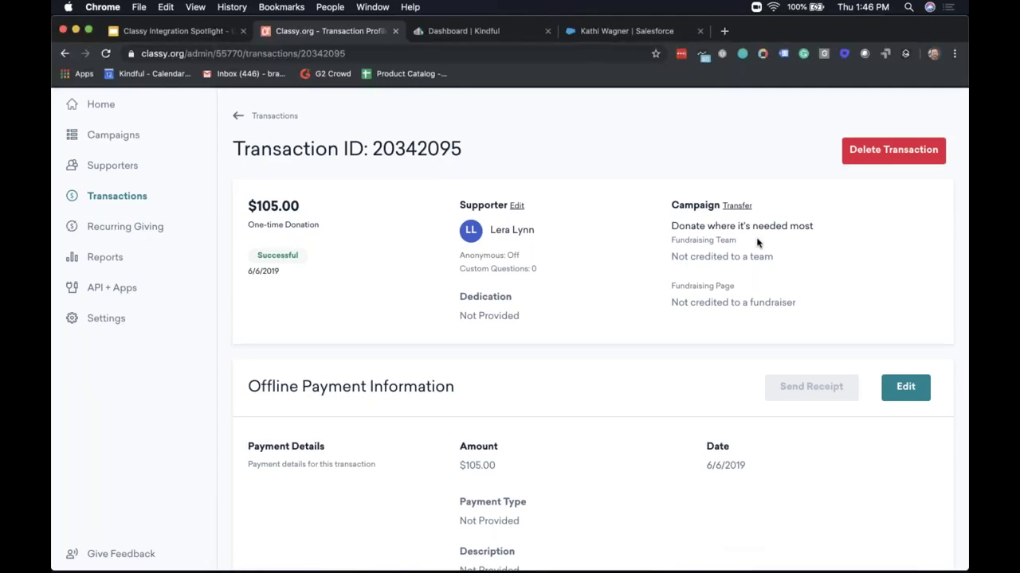
Switch to Kindful, search for the same donor by first name and open the donor's contact record.
{"action": "left_click", "coordinate": [476, 32]}
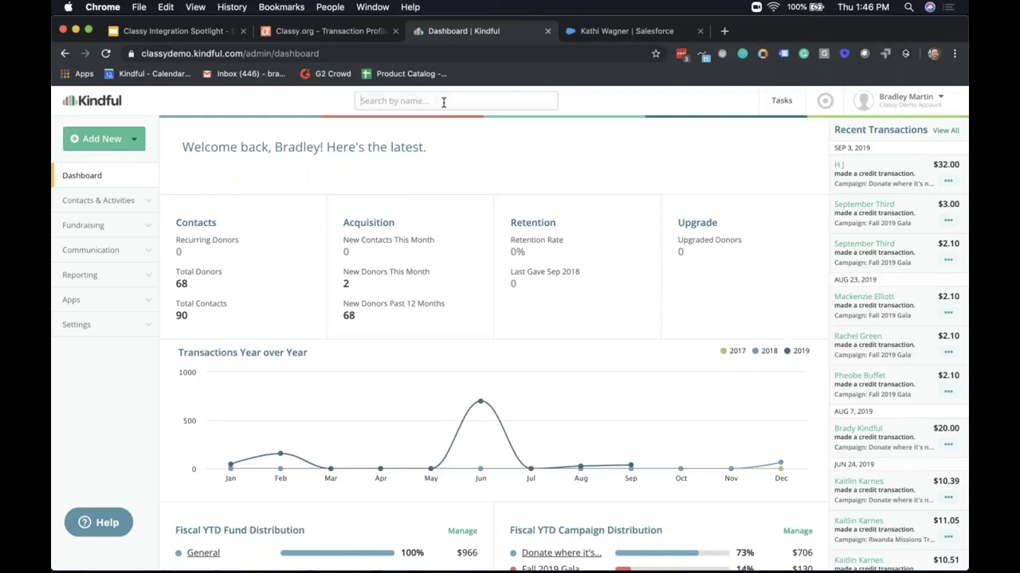
{"action": "left_click", "coordinate": [444, 101]}
{"action": "type", "text": "Lera"}
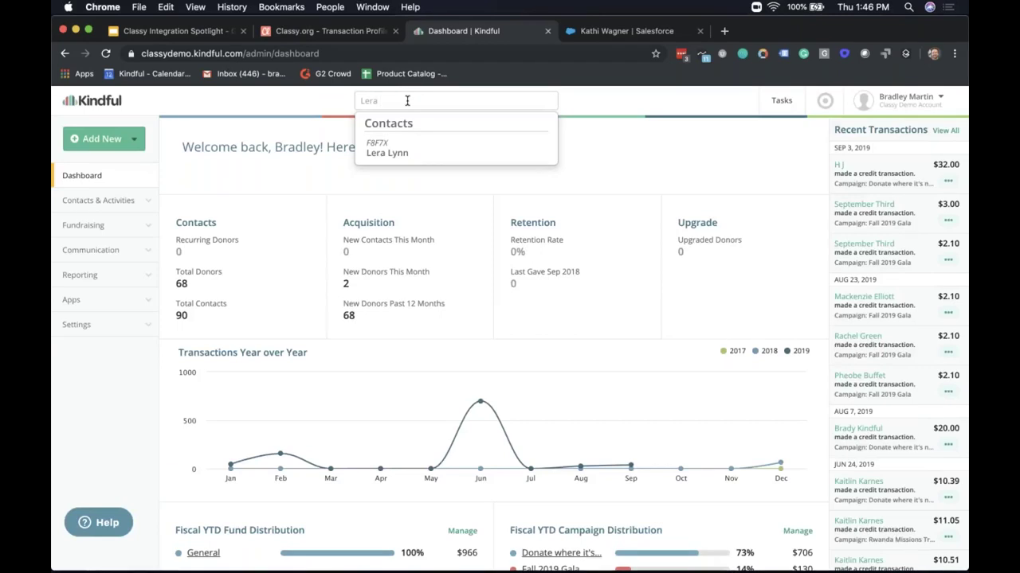
{"action": "left_click", "coordinate": [402, 159]}
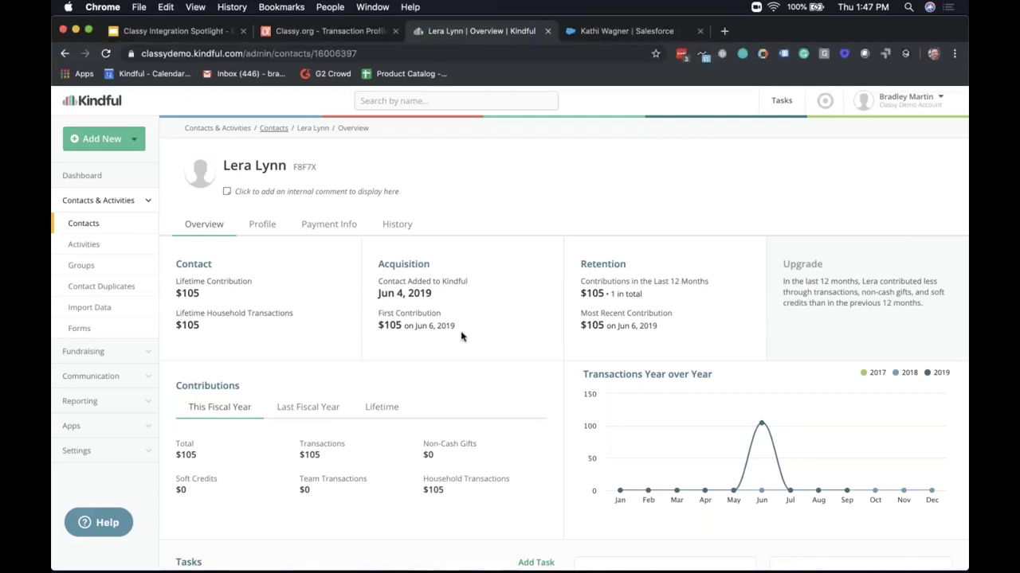
Examine the contact's overview, covering contributions, yearly transactions, tasks, recent activity, campaigns supported, wealth and reports.
{"action": "scroll", "coordinate": [460, 336], "scroll_direction": "down", "scroll_amount": 2}
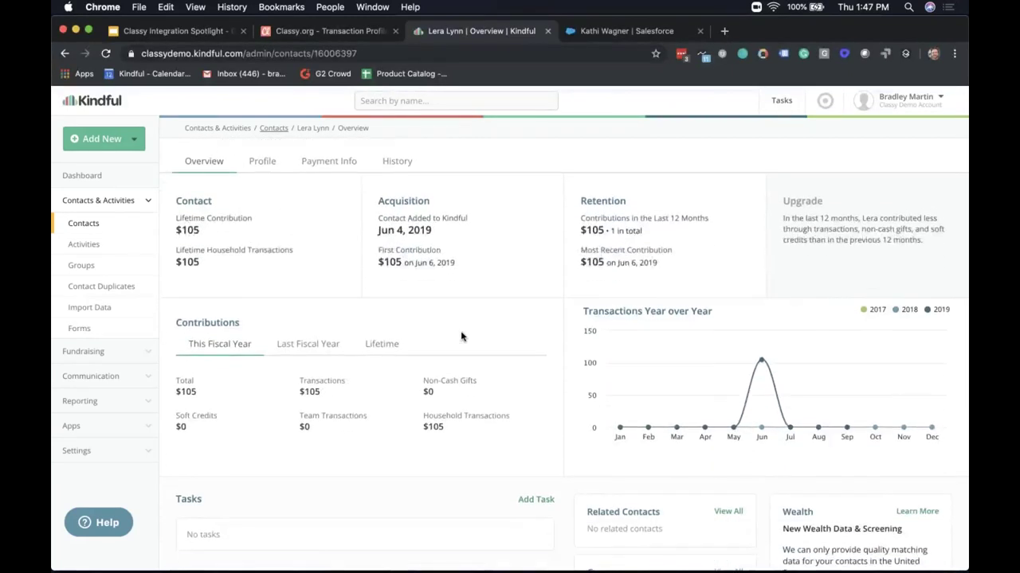
{"action": "scroll", "coordinate": [461, 336], "scroll_direction": "down", "scroll_amount": 5}
{"action": "scroll", "coordinate": [461, 336], "scroll_direction": "up", "scroll_amount": 7}
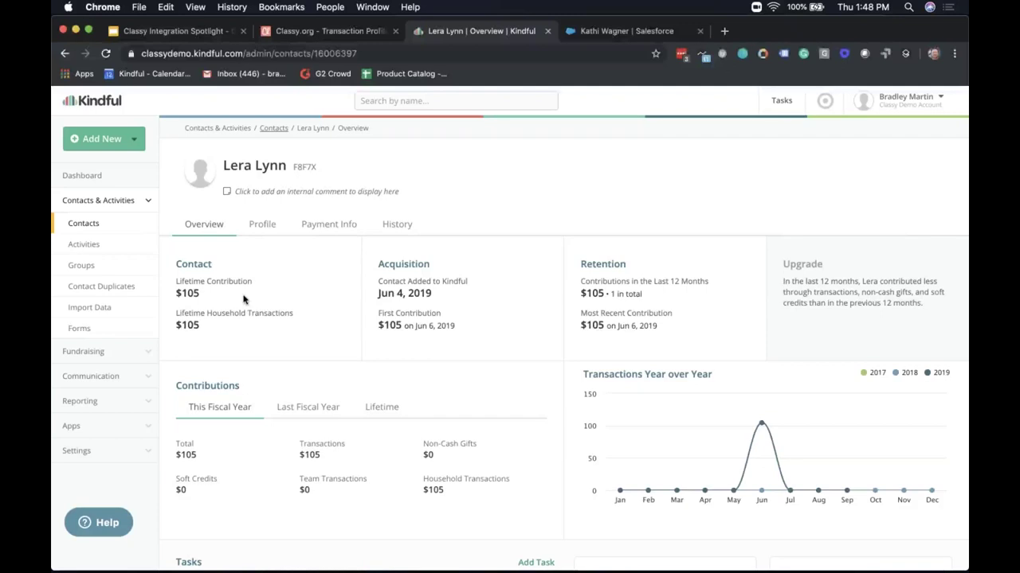
{"action": "scroll", "coordinate": [244, 298], "scroll_direction": "down", "scroll_amount": 5}
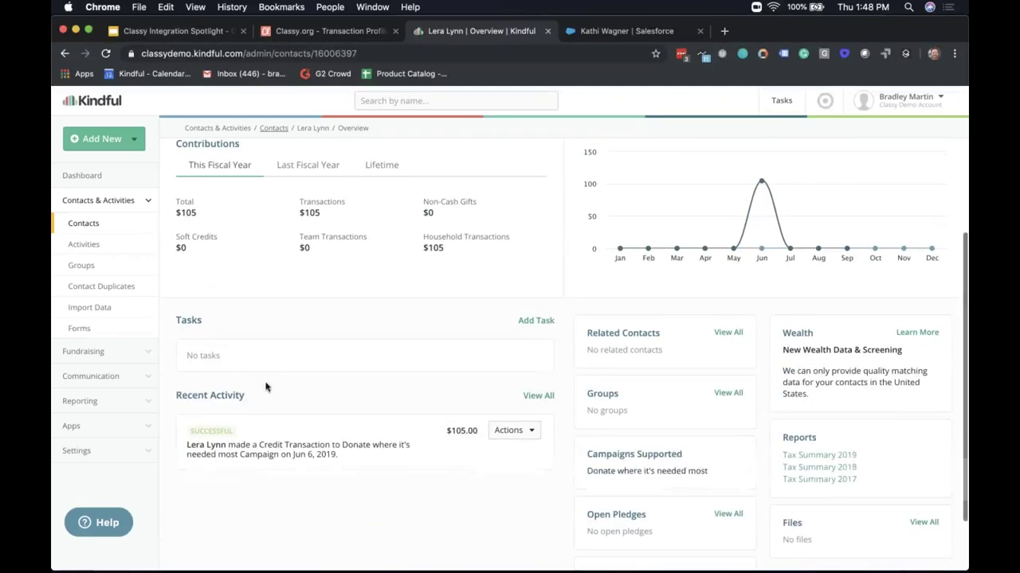
{"action": "scroll", "coordinate": [369, 446], "scroll_direction": "down", "scroll_amount": 1}
{"action": "scroll", "coordinate": [369, 446], "scroll_direction": "down", "scroll_amount": 2}
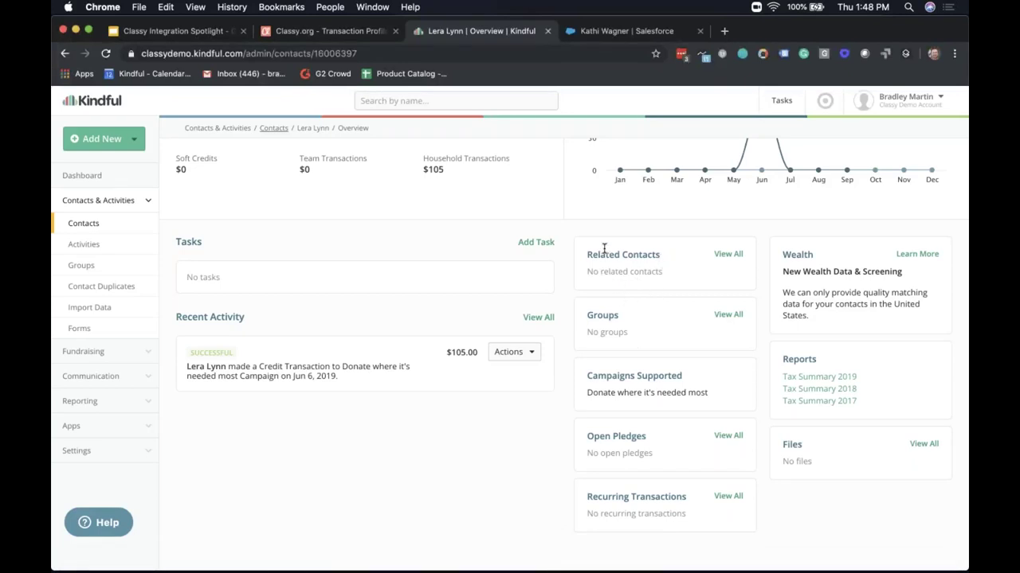
{"action": "scroll", "coordinate": [603, 248], "scroll_direction": "up", "scroll_amount": 4}
{"action": "scroll", "coordinate": [619, 317], "scroll_direction": "down", "scroll_amount": 2}
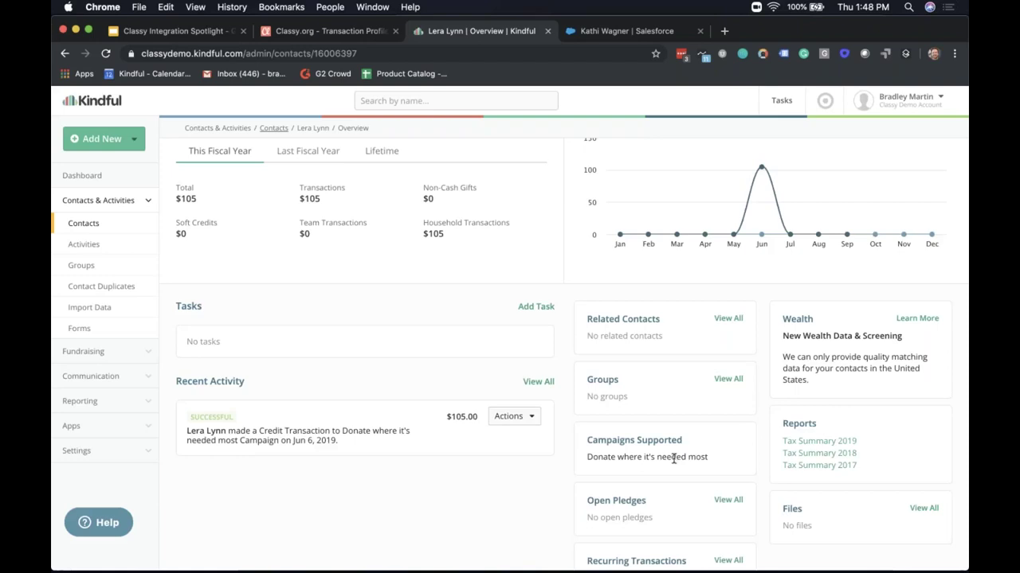
{"action": "scroll", "coordinate": [688, 458], "scroll_direction": "down", "scroll_amount": 2}
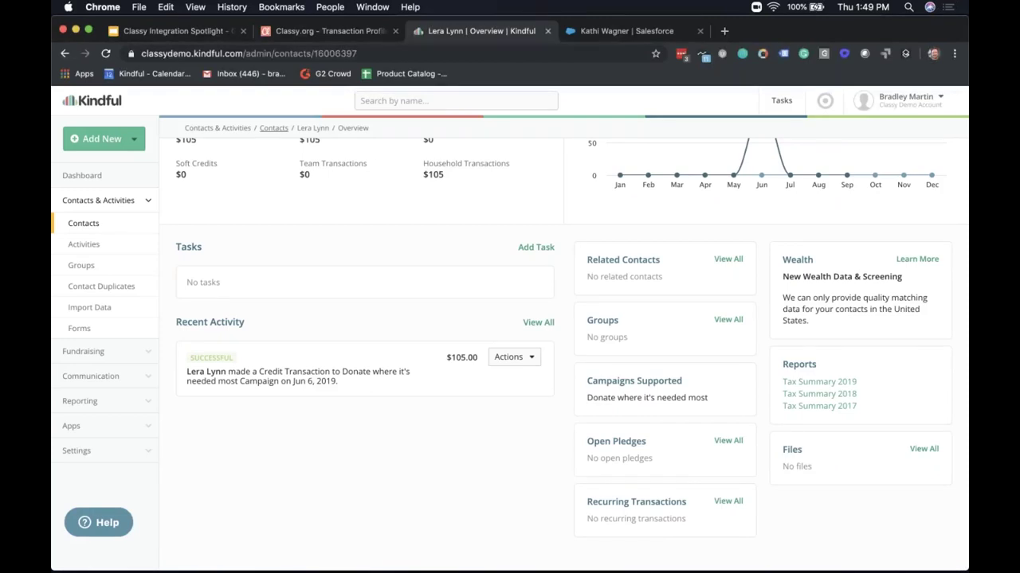
{"action": "scroll", "coordinate": [817, 462], "scroll_direction": "up", "scroll_amount": 5}
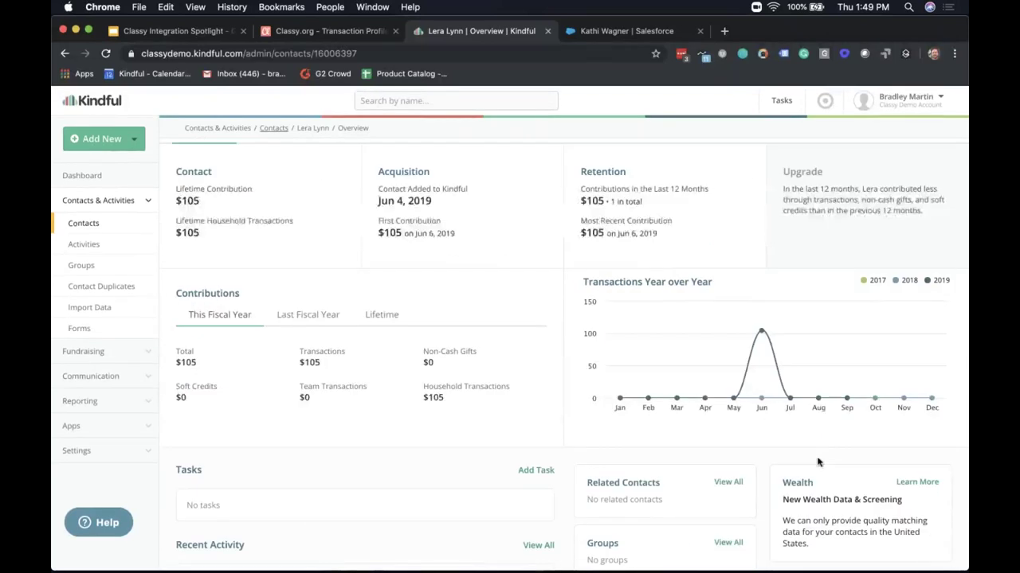
{"action": "scroll", "coordinate": [761, 462], "scroll_direction": "down", "scroll_amount": 2}
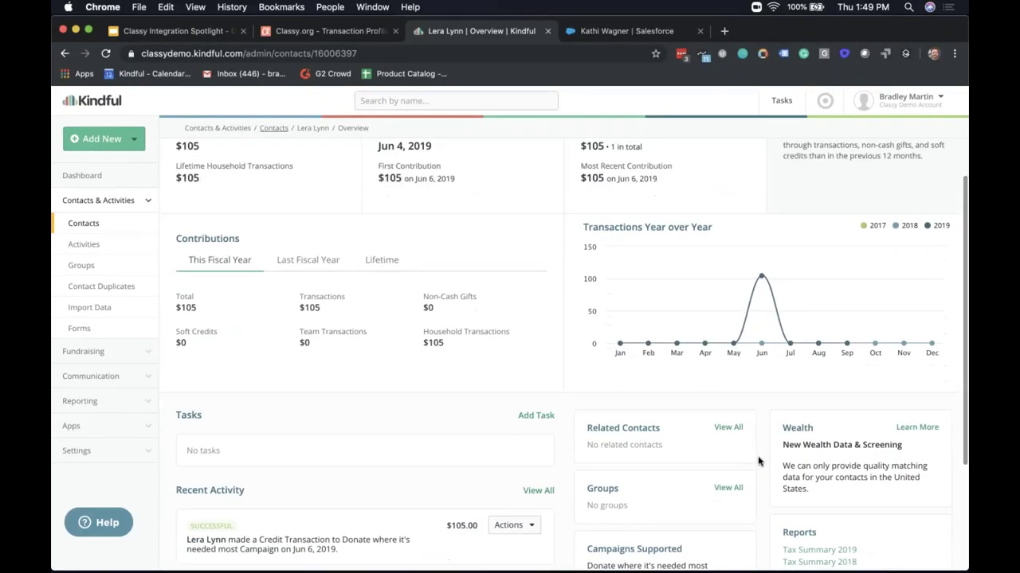
{"action": "scroll", "coordinate": [760, 464], "scroll_direction": "down", "scroll_amount": 1}
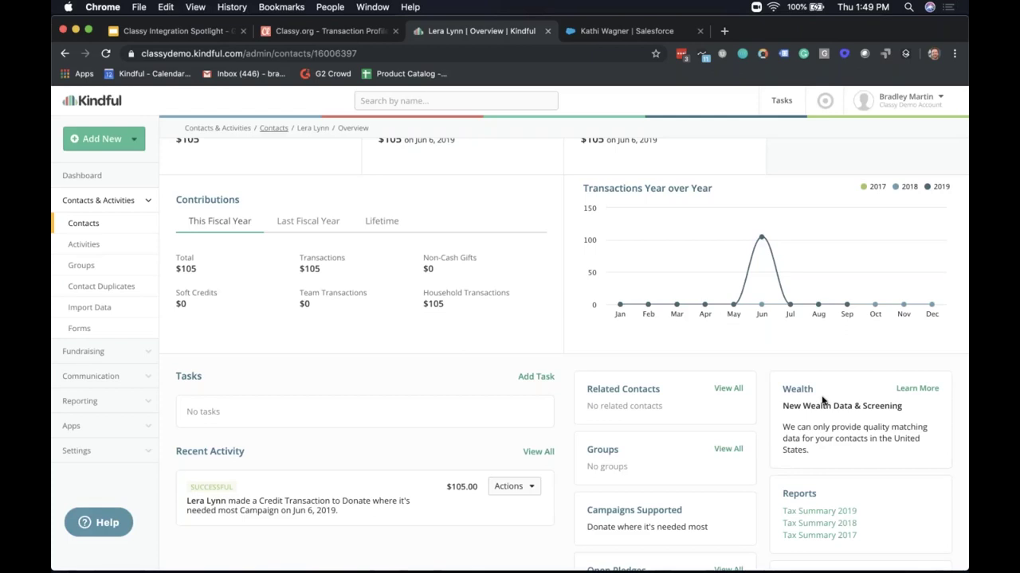
Open the contact's profile and view its contact info section.
{"action": "scroll", "coordinate": [568, 368], "scroll_direction": "up", "scroll_amount": 5}
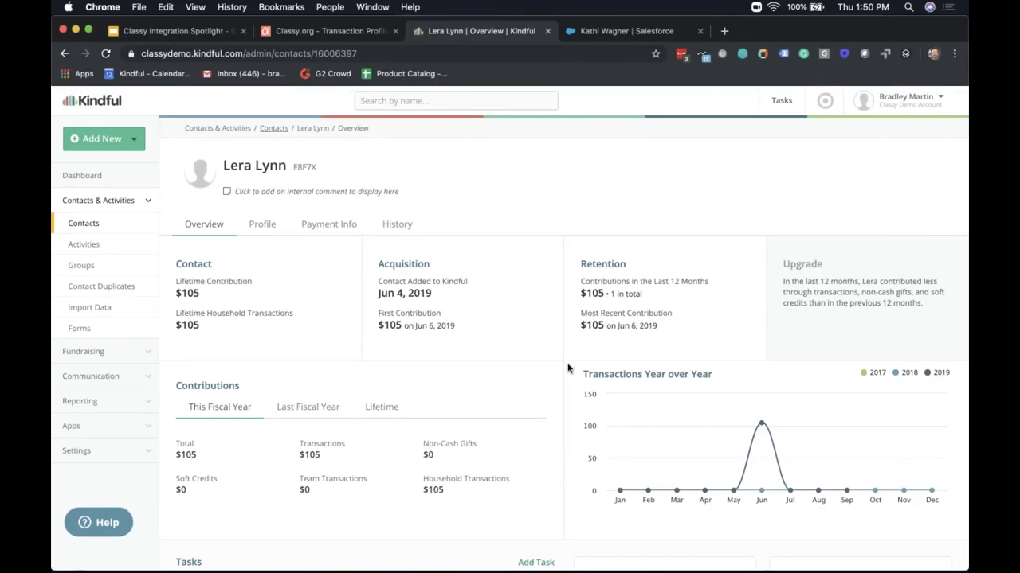
{"action": "left_click", "coordinate": [267, 226]}
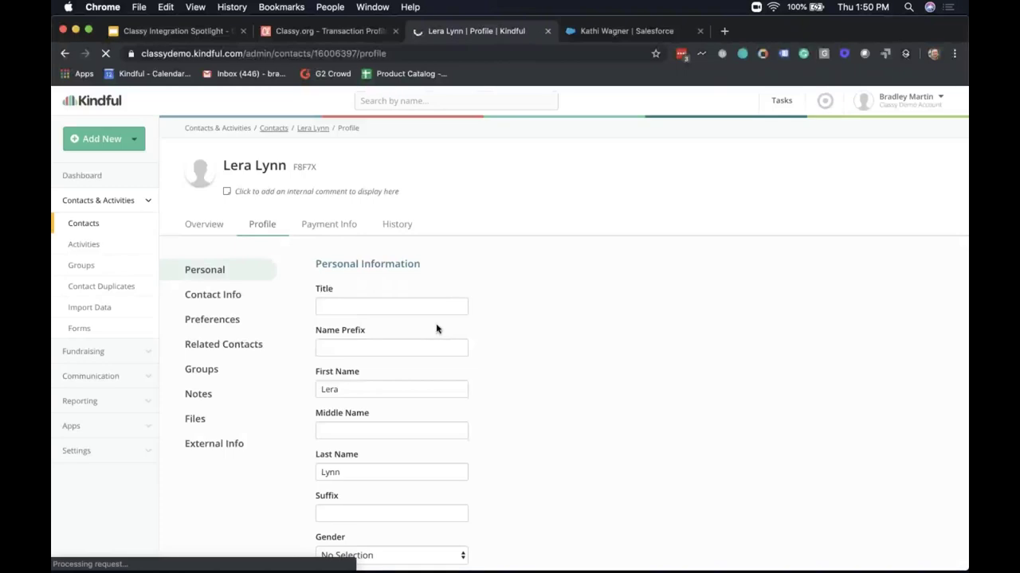
{"action": "left_click", "coordinate": [253, 287]}
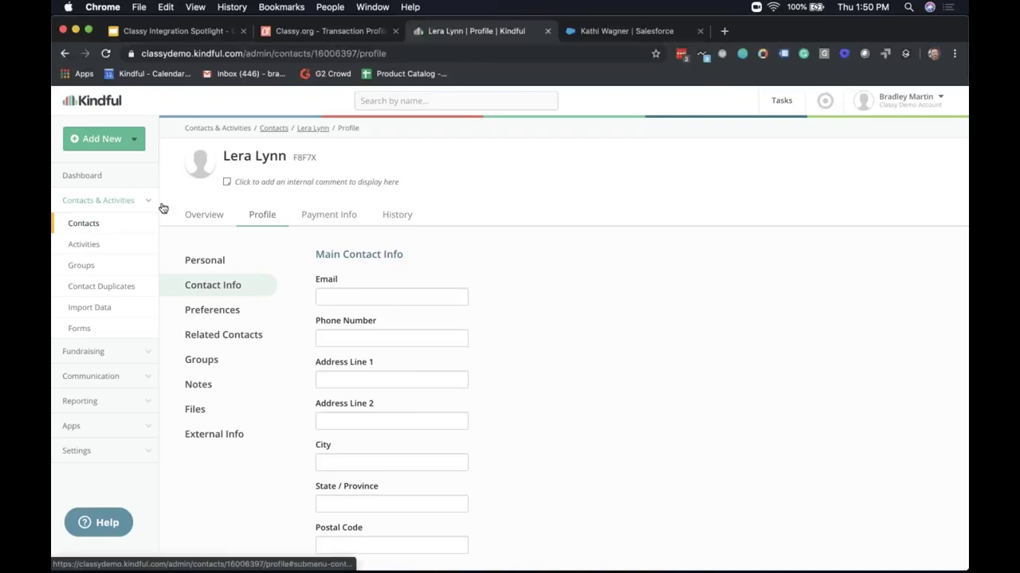
Open the full contacts list and add a To Campaign filter to the current view.
{"action": "left_click", "coordinate": [114, 230]}
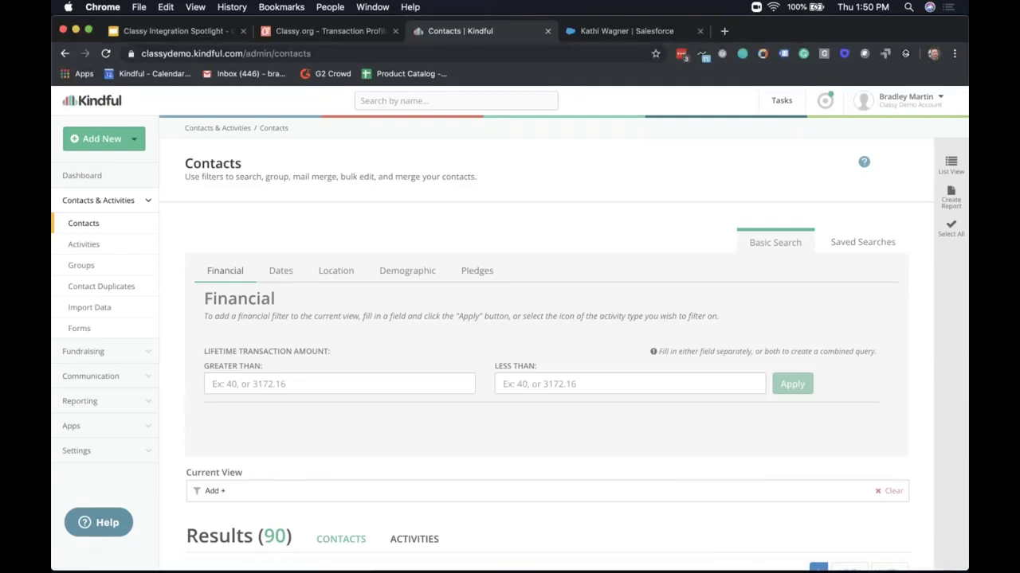
{"action": "scroll", "coordinate": [458, 373], "scroll_direction": "down", "scroll_amount": 2}
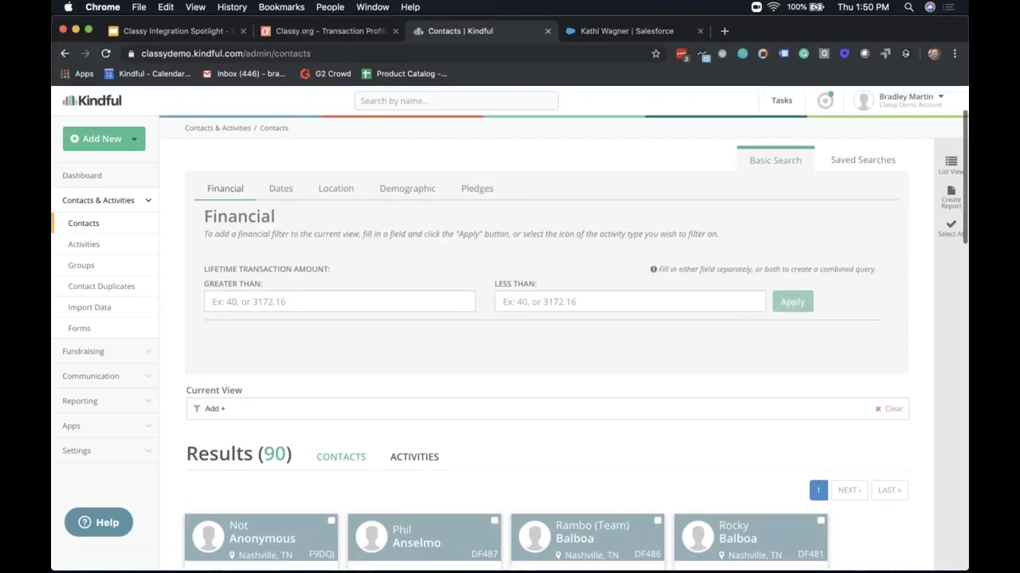
{"action": "scroll", "coordinate": [458, 373], "scroll_direction": "up", "scroll_amount": 1}
{"action": "scroll", "coordinate": [430, 393], "scroll_direction": "down", "scroll_amount": 1}
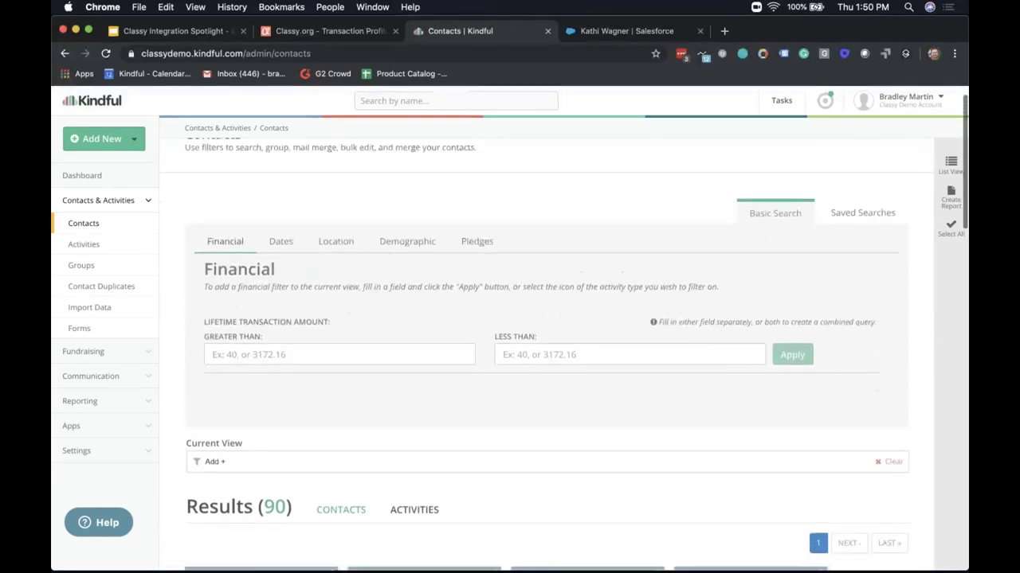
{"action": "left_click", "coordinate": [430, 394]}
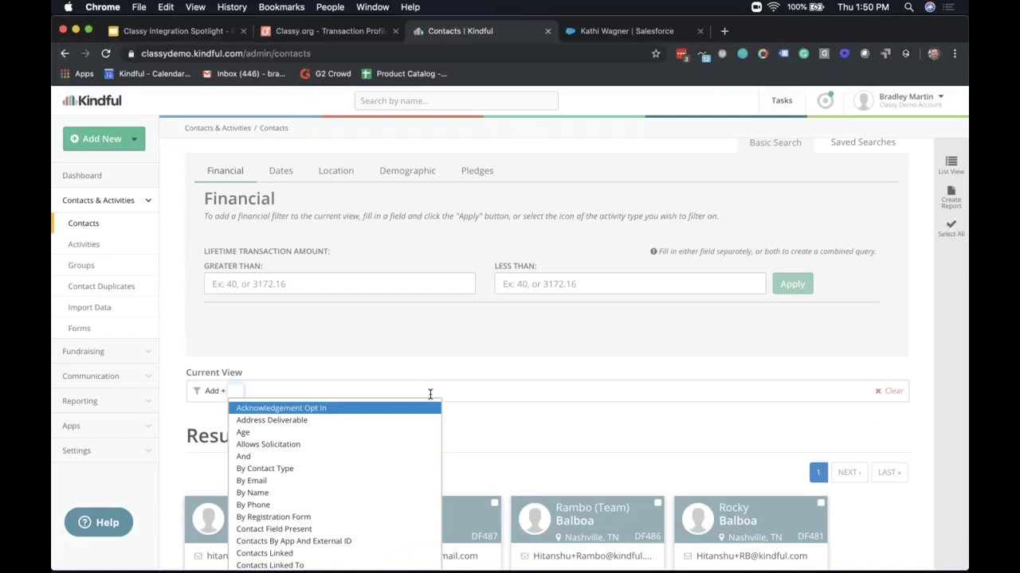
{"action": "type", "text": "camp"}
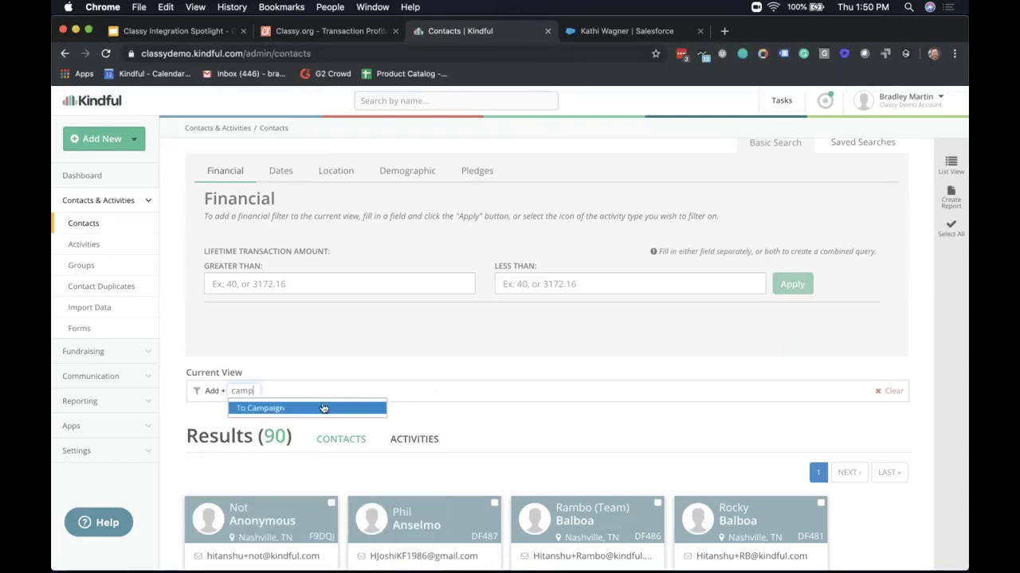
{"action": "key", "text": "Return"}
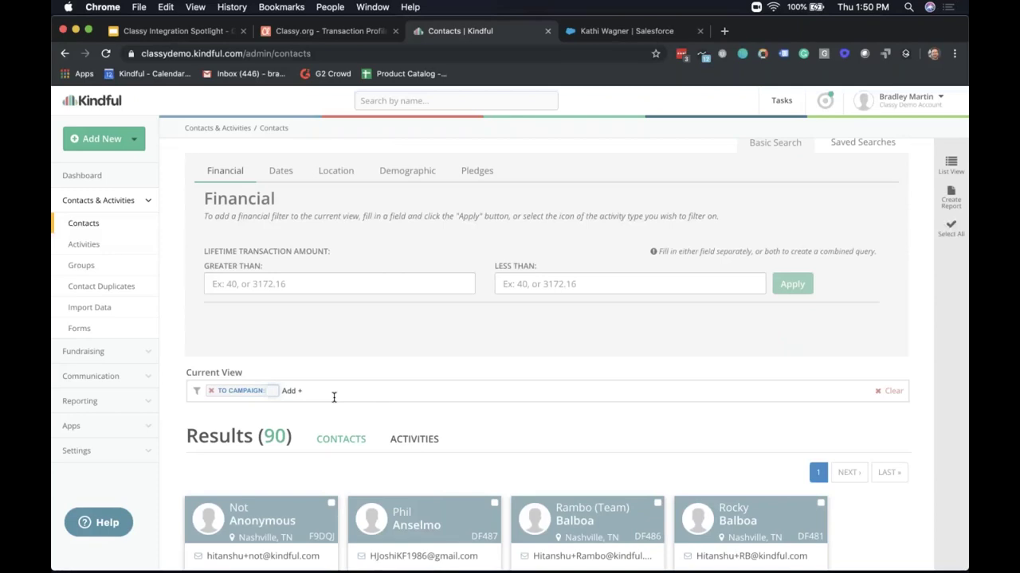
{"action": "type", "text": "v"}
{"action": "type", "text": "her"}
{"action": "type", "text": "ere"}
{"action": "left_click", "coordinate": [322, 31]}
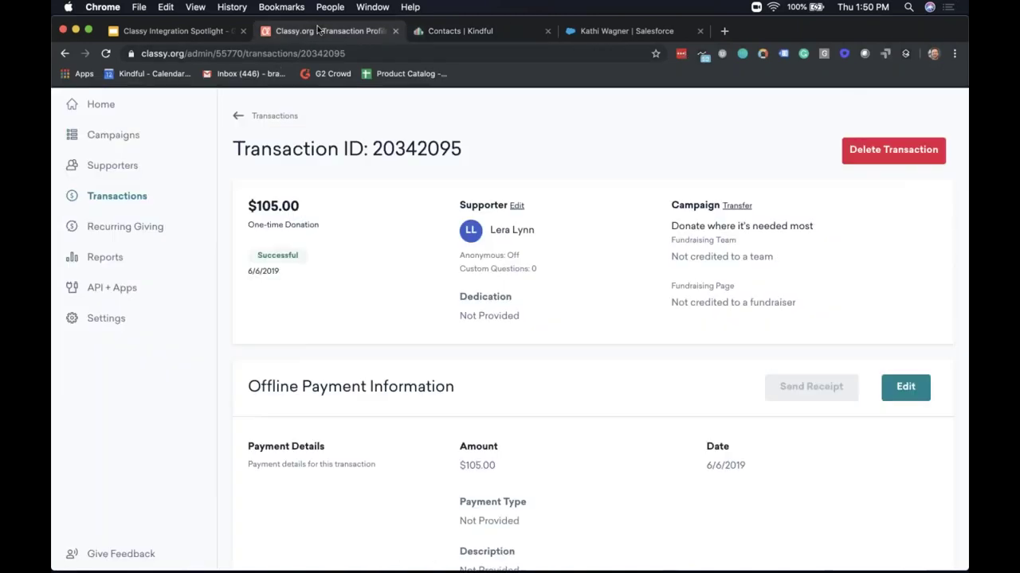
{"action": "left_click", "coordinate": [440, 31]}
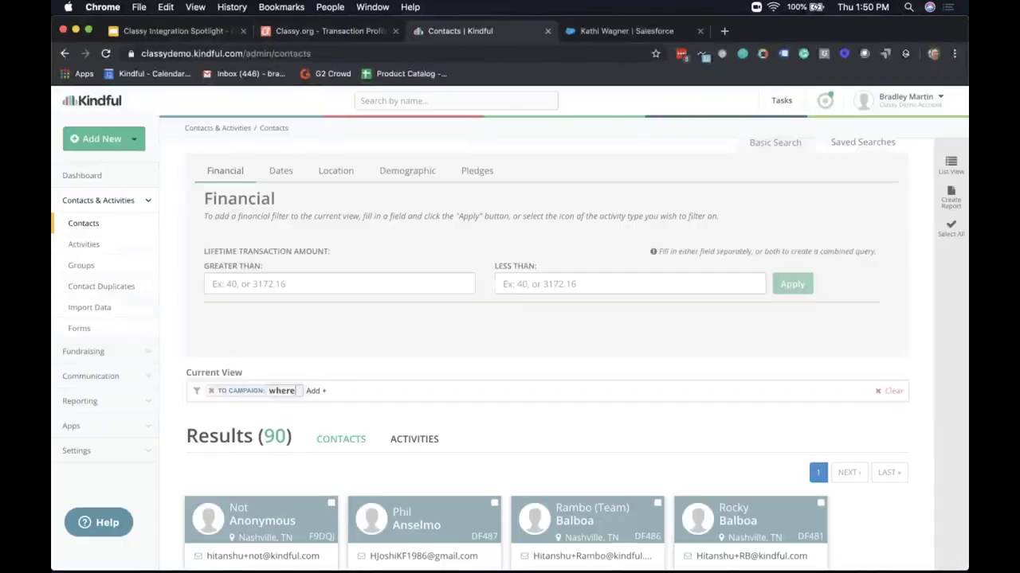
Set the To Campaign filter to "Donate where it's needed most" and look through the matching contacts.
{"action": "type", "text": "Donat"}
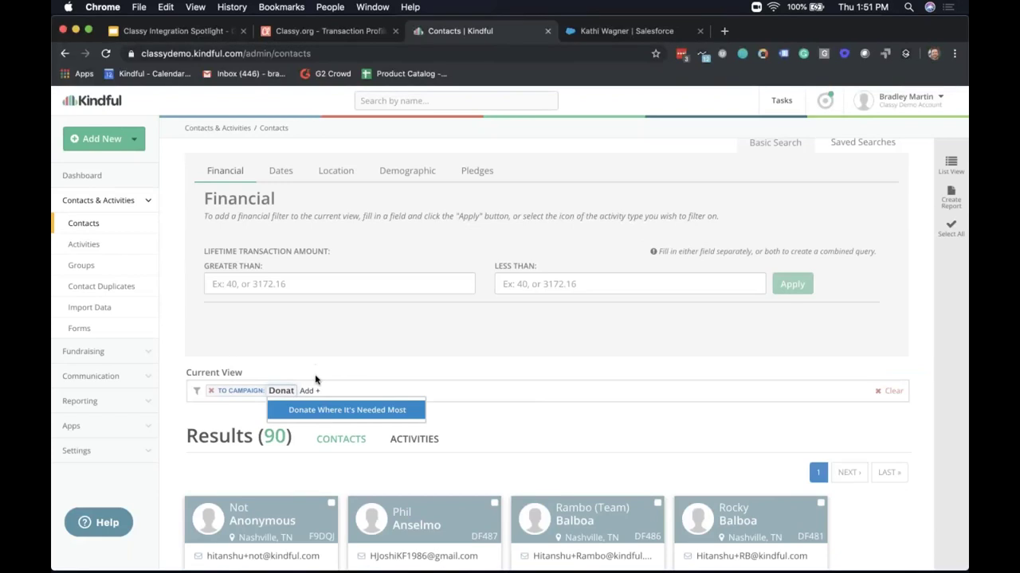
{"action": "left_click", "coordinate": [326, 413]}
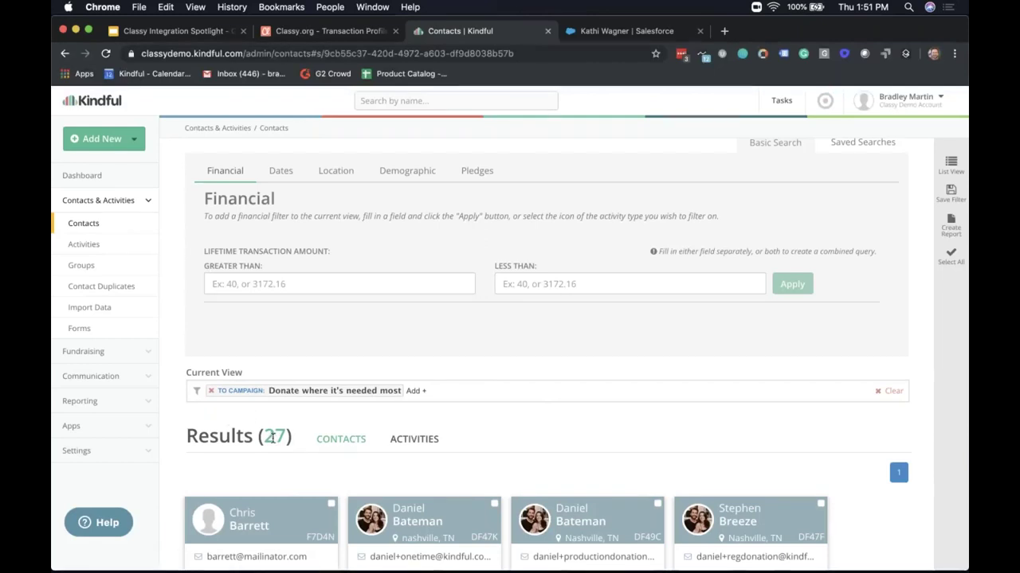
{"action": "scroll", "coordinate": [306, 481], "scroll_direction": "down", "scroll_amount": 5}
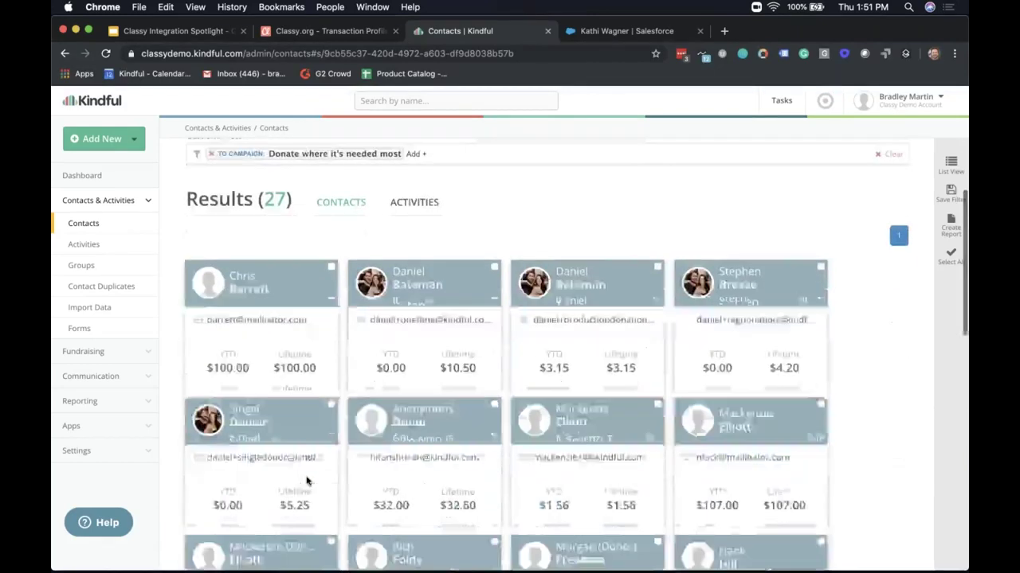
{"action": "scroll", "coordinate": [307, 481], "scroll_direction": "down", "scroll_amount": 4}
{"action": "scroll", "coordinate": [307, 481], "scroll_direction": "up", "scroll_amount": 8}
{"action": "scroll", "coordinate": [306, 481], "scroll_direction": "up", "scroll_amount": 3}
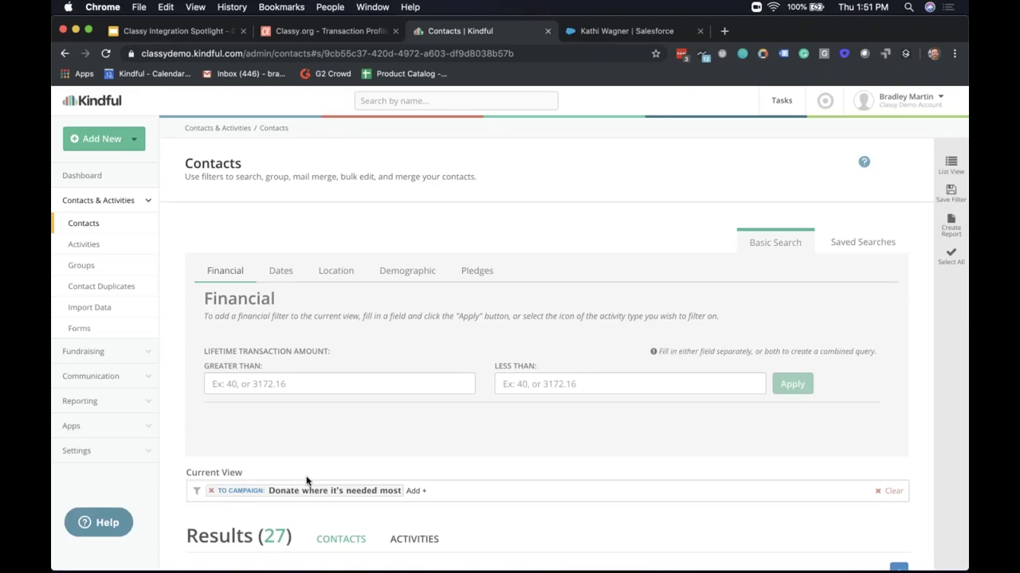
Select all contacts in the campaign-filtered results.
{"action": "scroll", "coordinate": [307, 480], "scroll_direction": "down", "scroll_amount": 2}
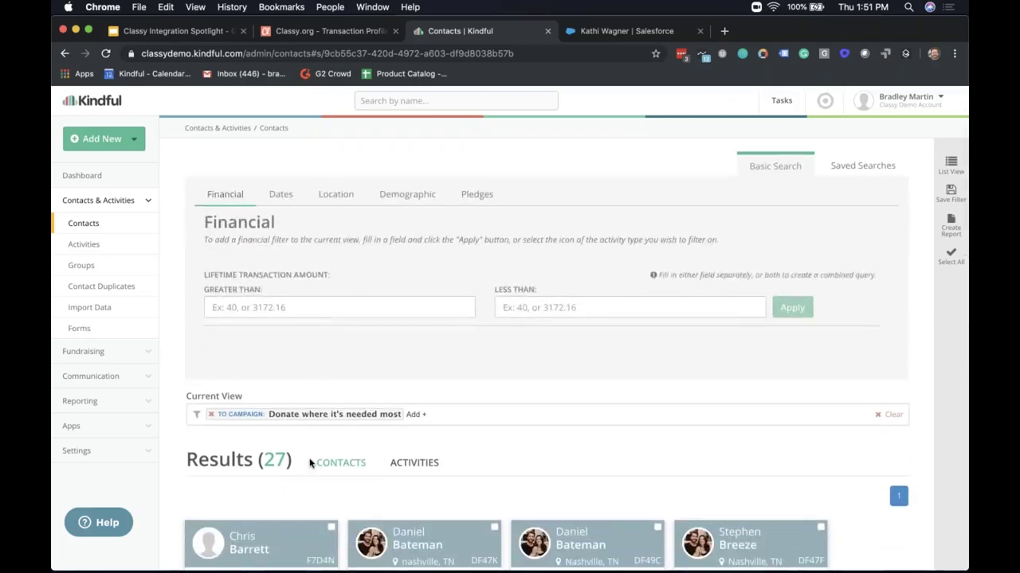
{"action": "scroll", "coordinate": [310, 483], "scroll_direction": "down", "scroll_amount": 2}
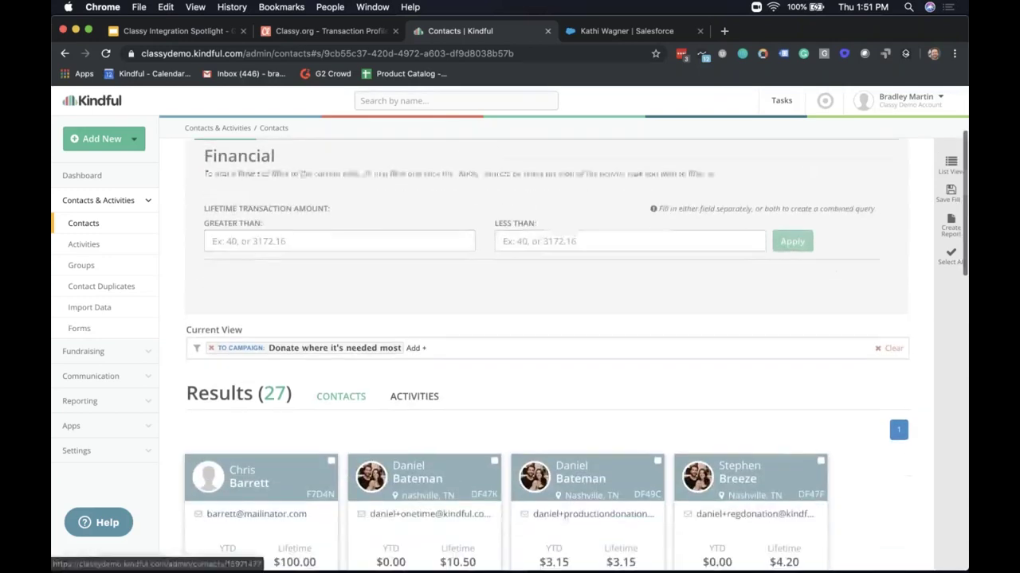
{"action": "scroll", "coordinate": [319, 430], "scroll_direction": "down", "scroll_amount": 2}
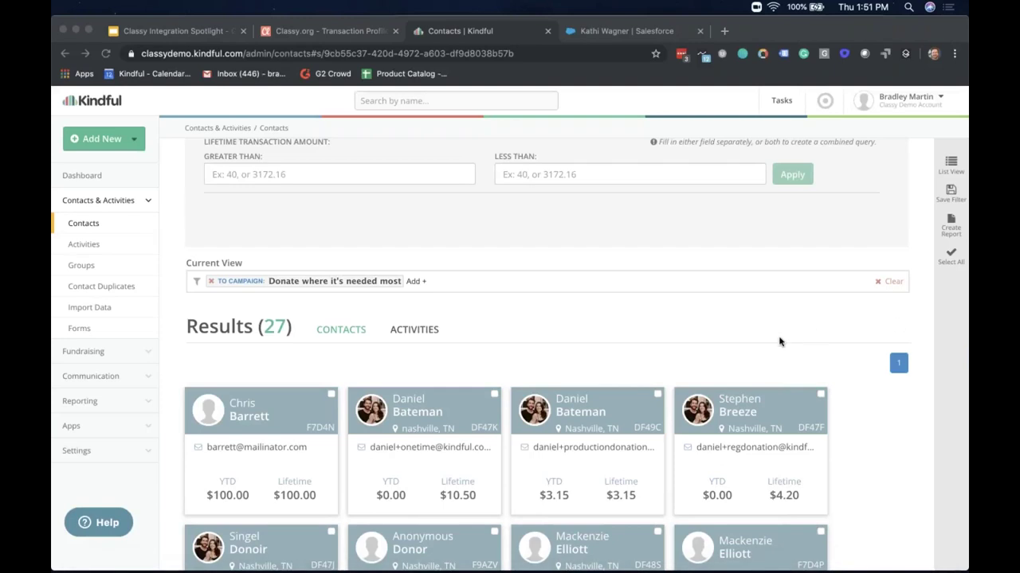
{"action": "left_click", "coordinate": [950, 261]}
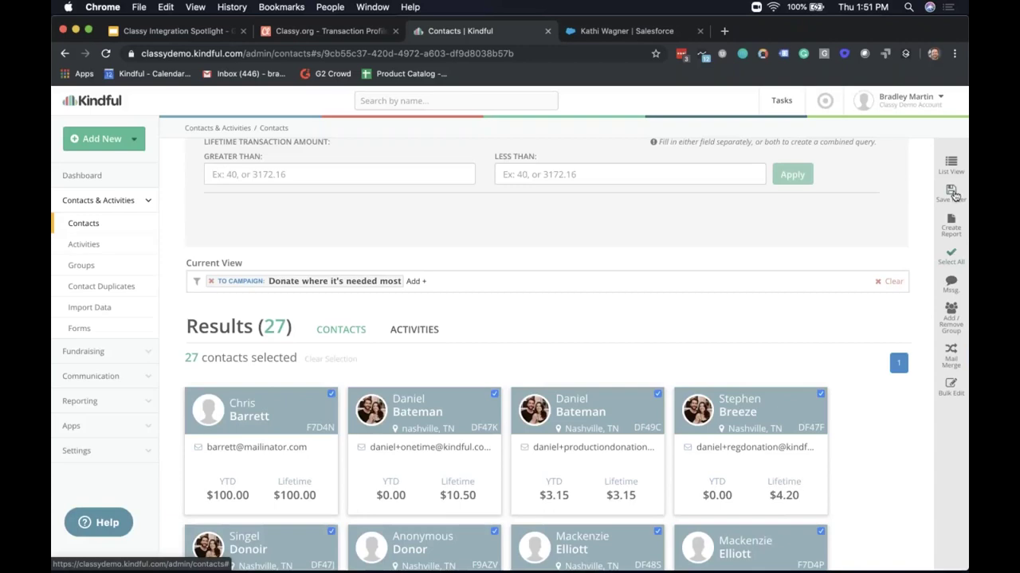
Add the selected contacts to a new group named "Donate where most needed campaign".
{"action": "left_click", "coordinate": [951, 309]}
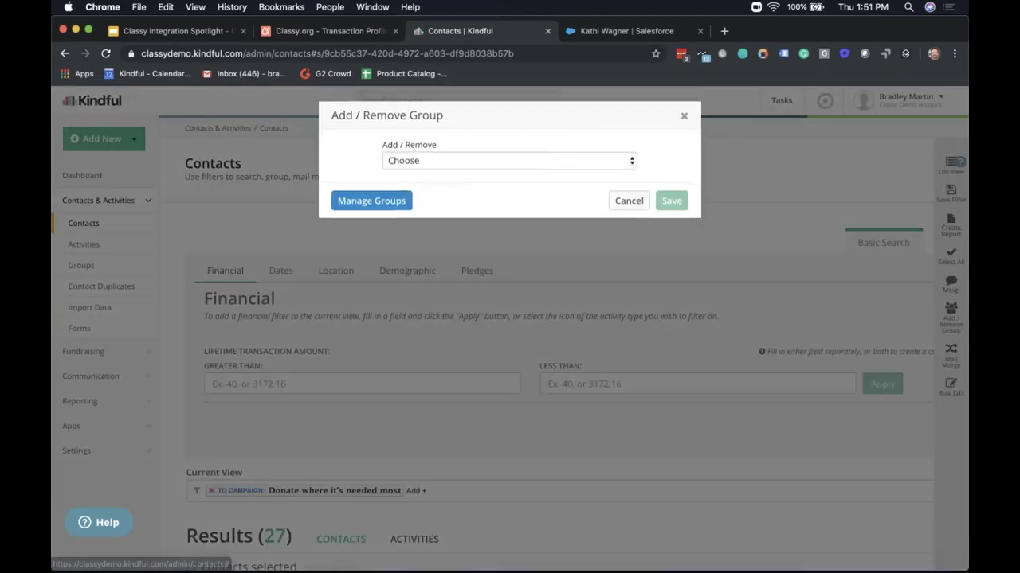
{"action": "left_click", "coordinate": [549, 167]}
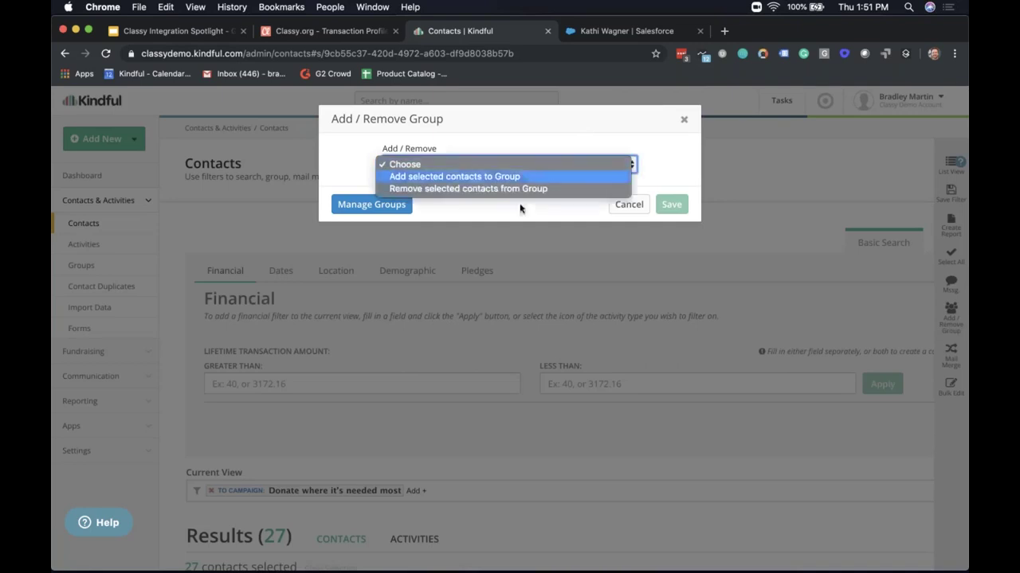
{"action": "left_click", "coordinate": [553, 179]}
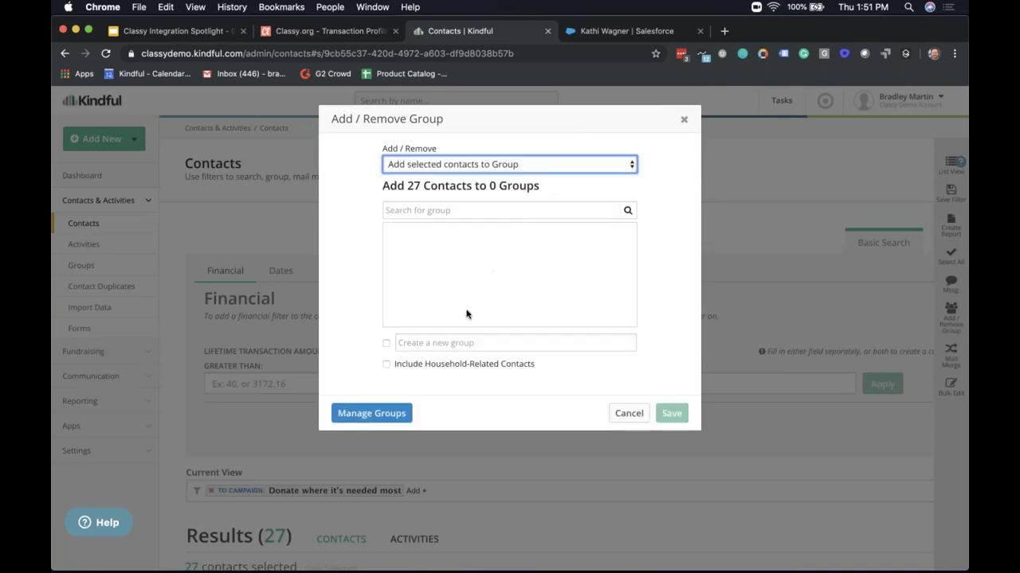
{"action": "left_click", "coordinate": [443, 339]}
{"action": "type", "text": "Dno"}
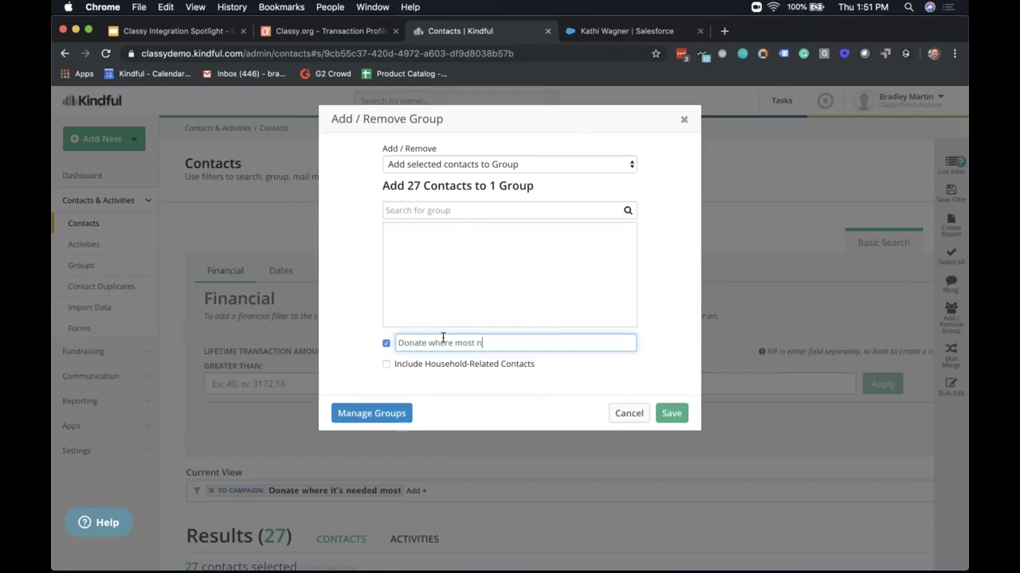
{"action": "type", "text": "campaign"}
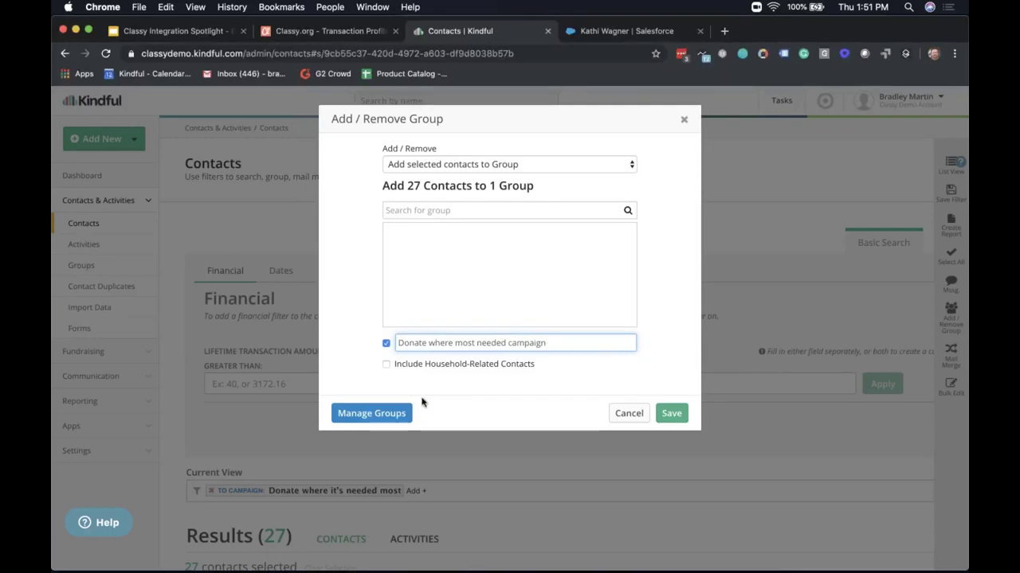
{"action": "left_click", "coordinate": [673, 413]}
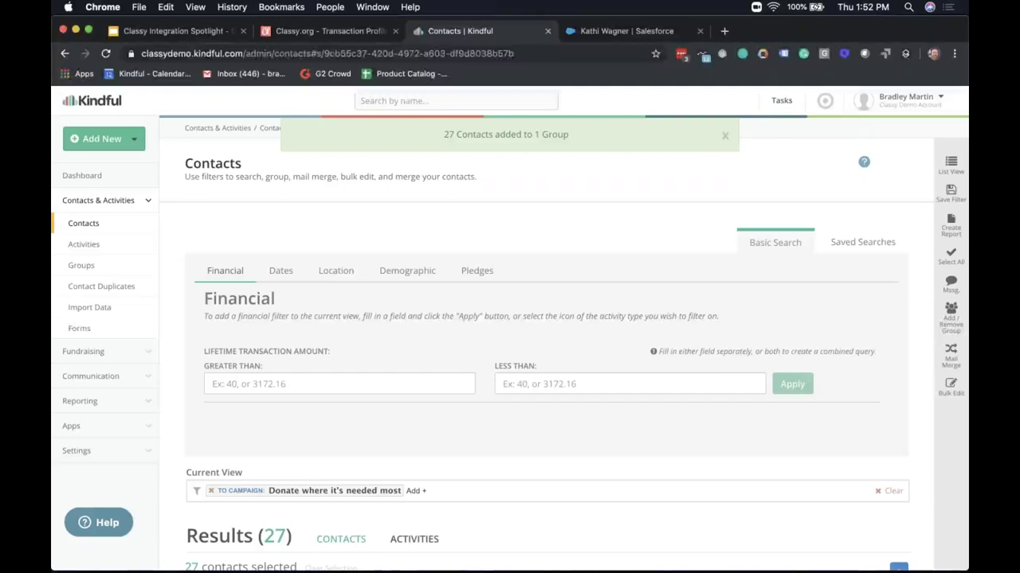
Open the "Donate where most needed campaign" group from the groups list and review its financial and demographic breakdowns.
{"action": "left_click", "coordinate": [93, 272]}
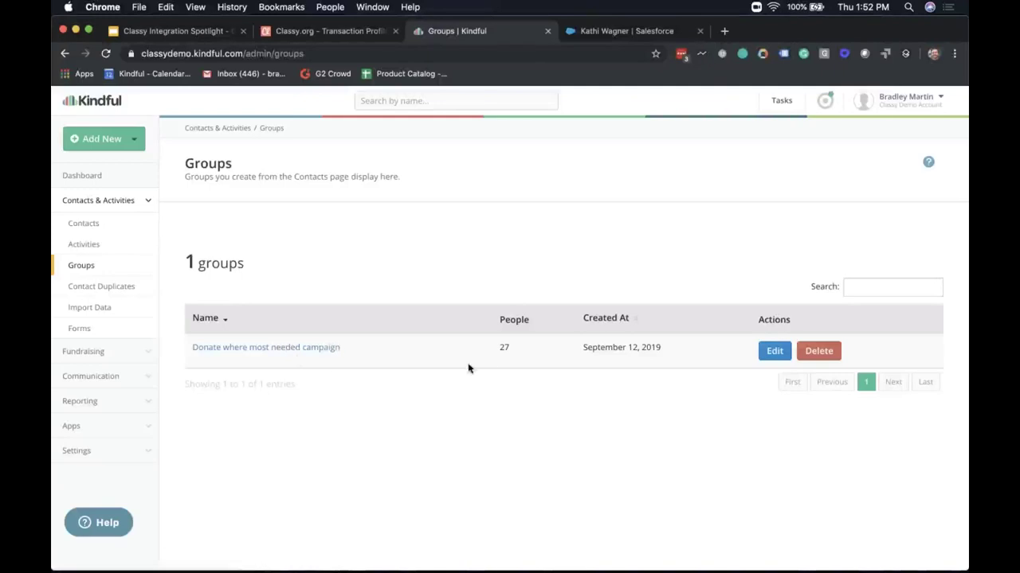
{"action": "left_click", "coordinate": [280, 353]}
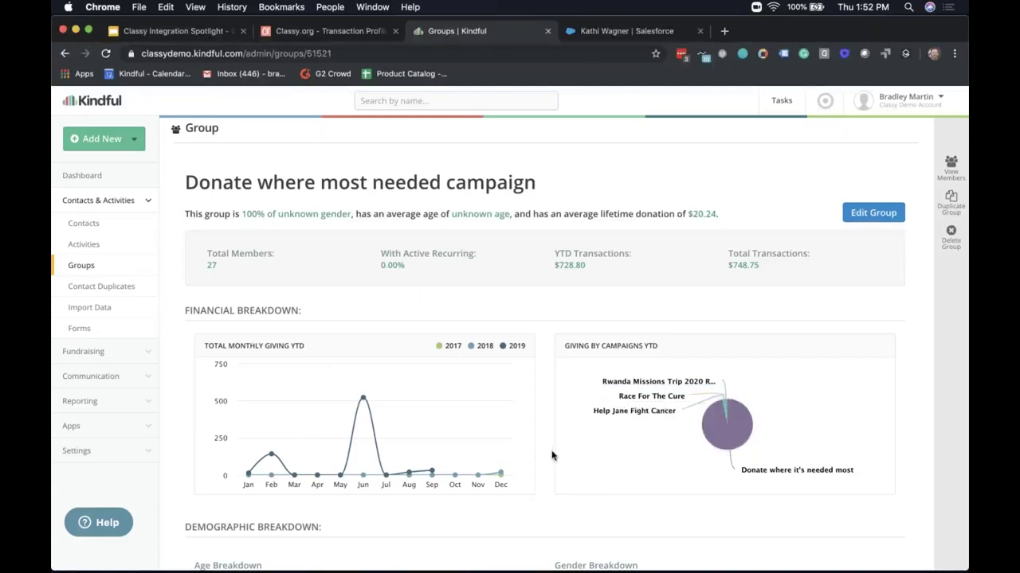
{"action": "scroll", "coordinate": [552, 455], "scroll_direction": "down", "scroll_amount": 3}
{"action": "scroll", "coordinate": [552, 455], "scroll_direction": "up", "scroll_amount": 3}
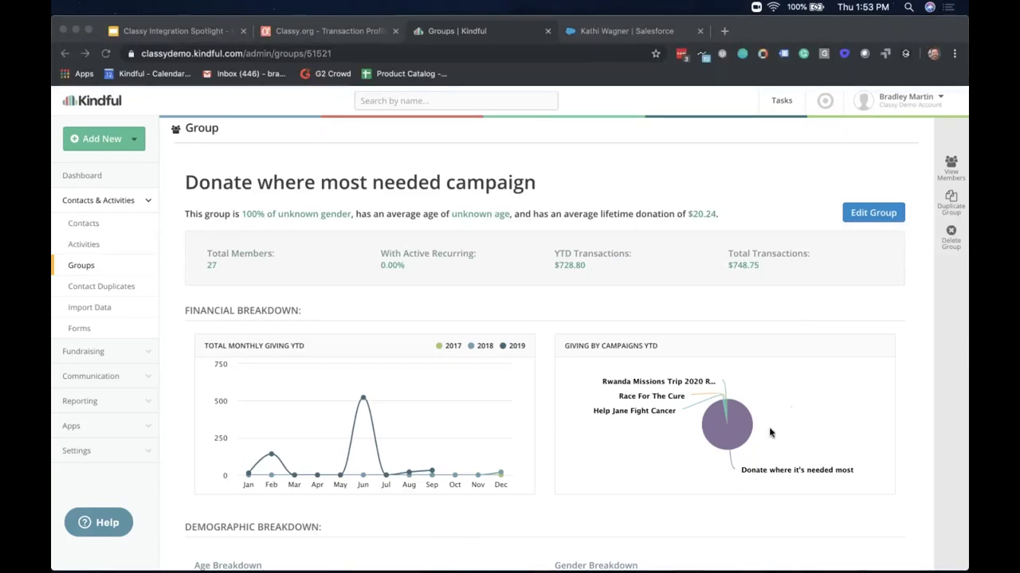
Switch to the Classy Integration Spotlight deck in Google Slides and present it from the "Questions?" slide.
{"action": "left_click", "coordinate": [157, 35]}
{"action": "scroll", "coordinate": [132, 422], "scroll_direction": "down", "scroll_amount": 3}
{"action": "left_click", "coordinate": [125, 502]}
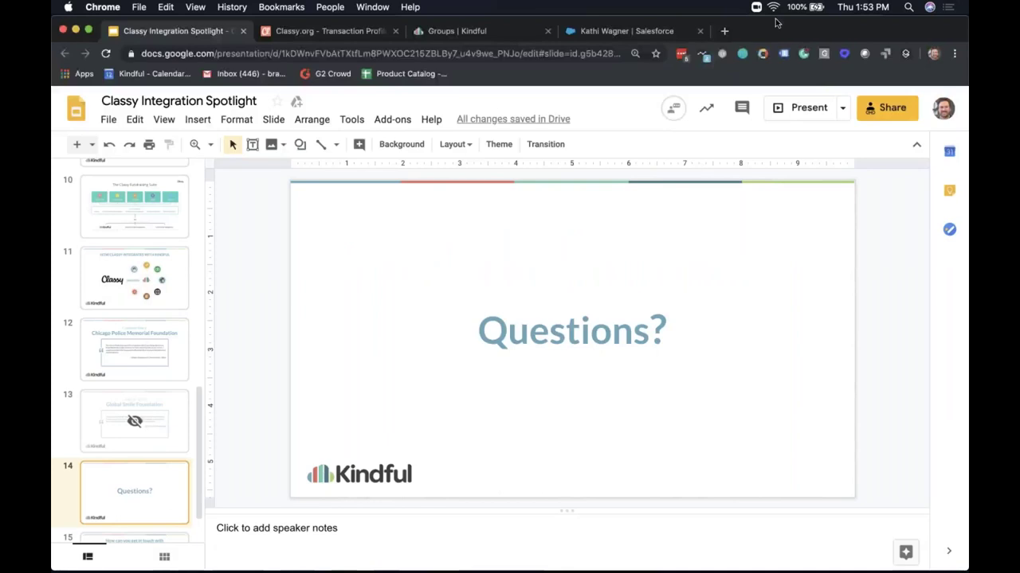
{"action": "left_click", "coordinate": [806, 107]}
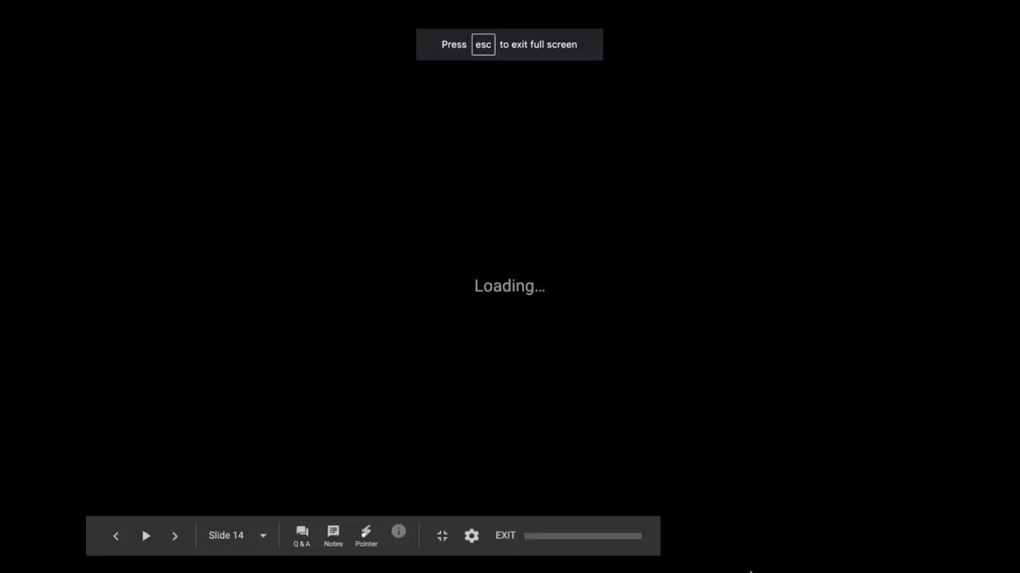